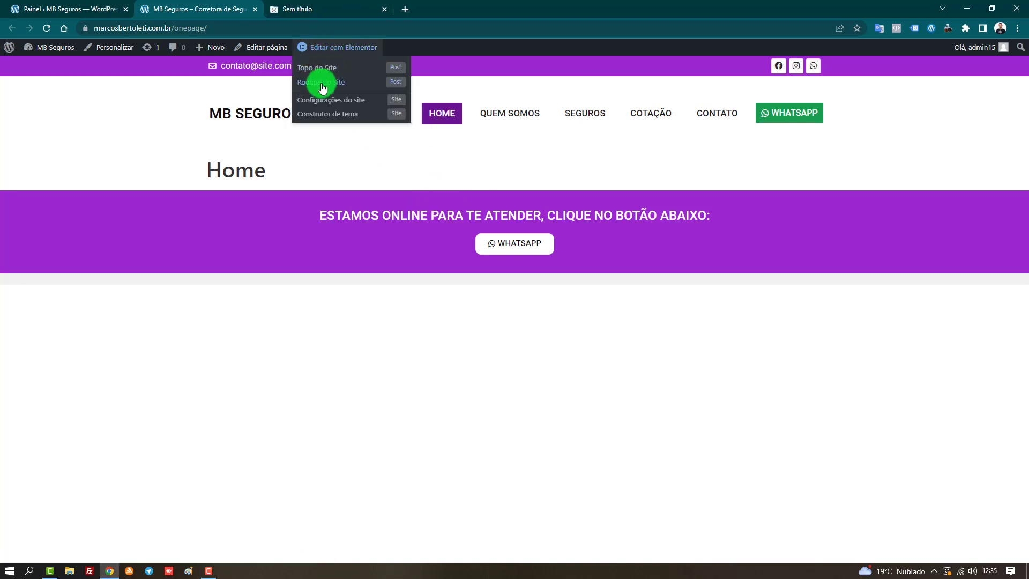
Reload the footer's crashed Elementor editing page and view the published home page's current footer
left_click(339, 10)
double_click(397, 28)
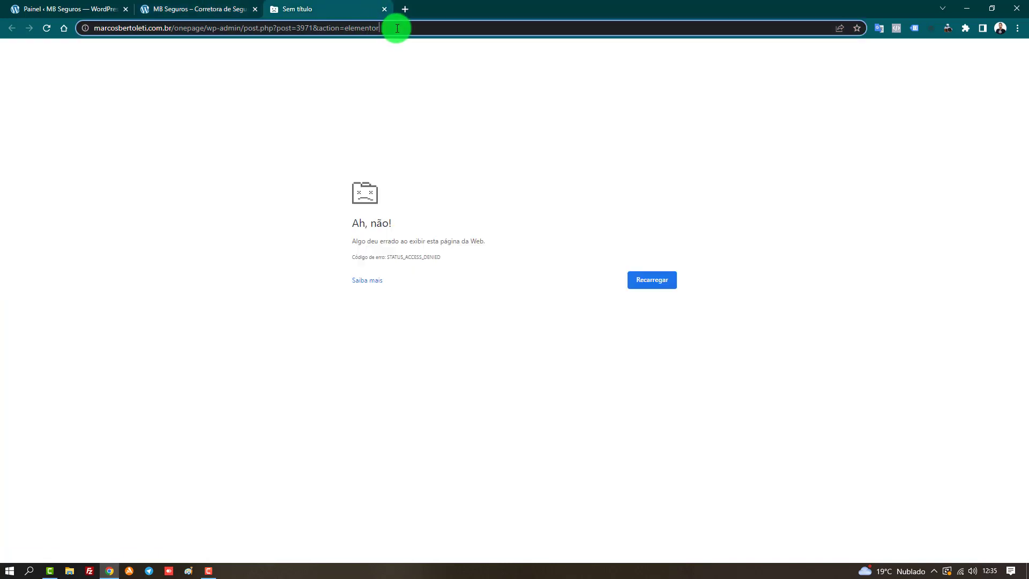
key("Return")
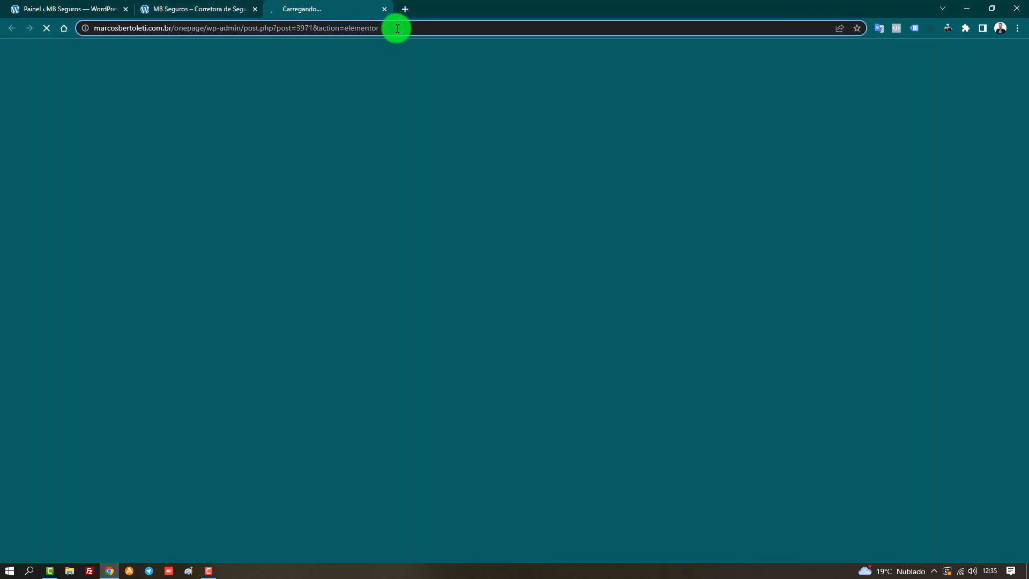
left_click(226, 6)
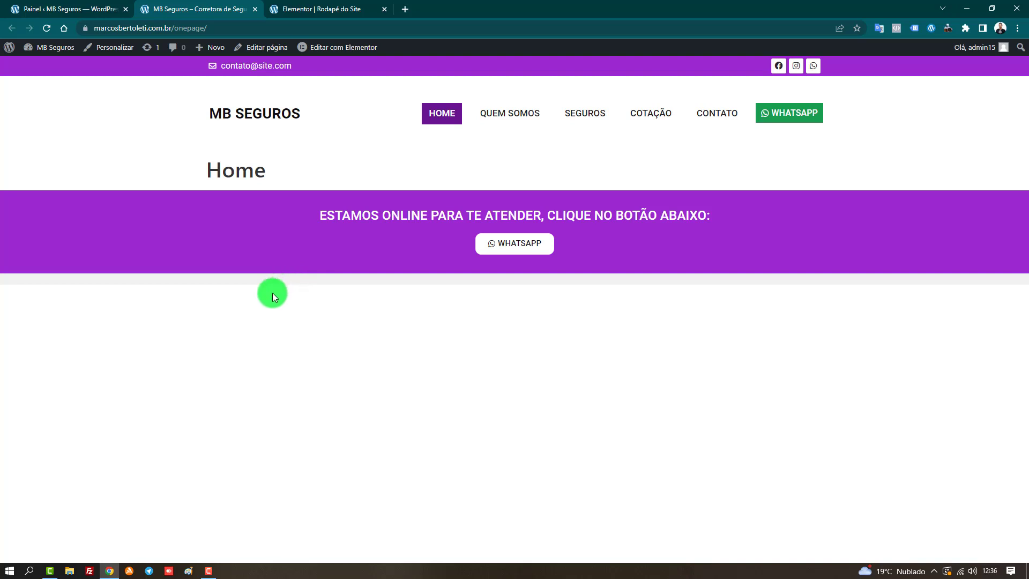
left_click(348, 6)
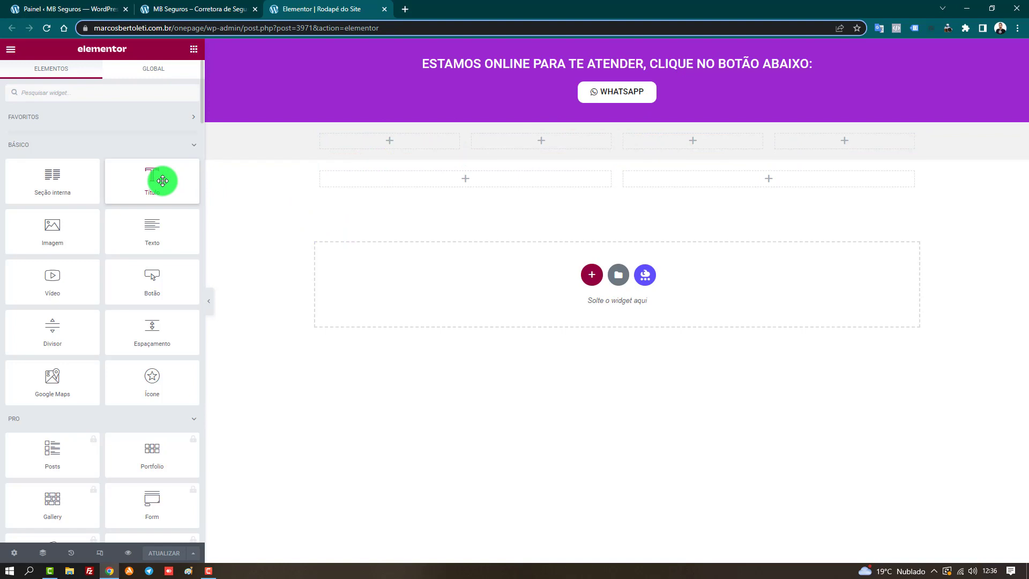
Add a heading widget with the text "Navegação" to the first column of the footer's four-column row
left_click_drag(162, 180, 384, 143)
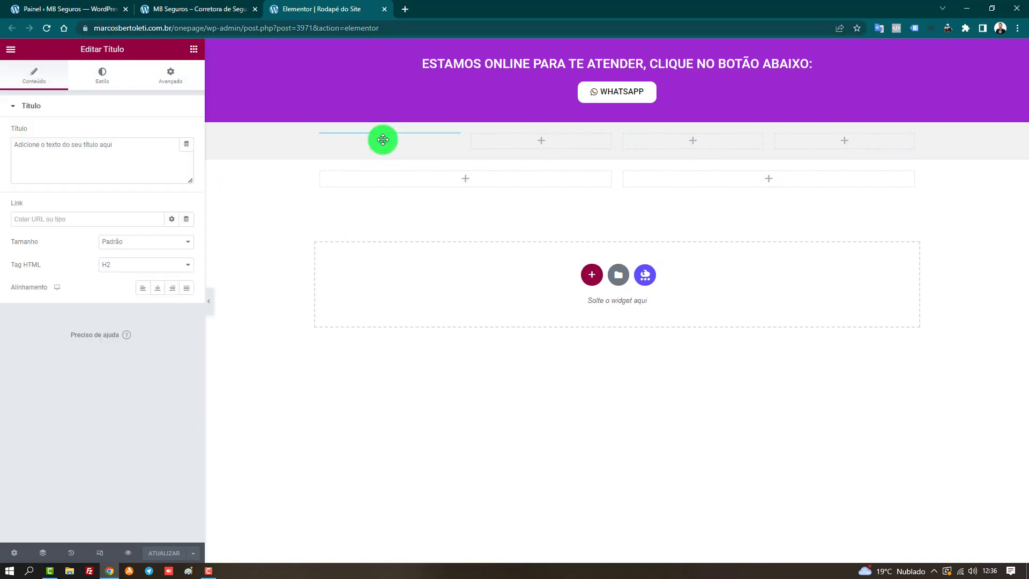
triple_click(134, 167)
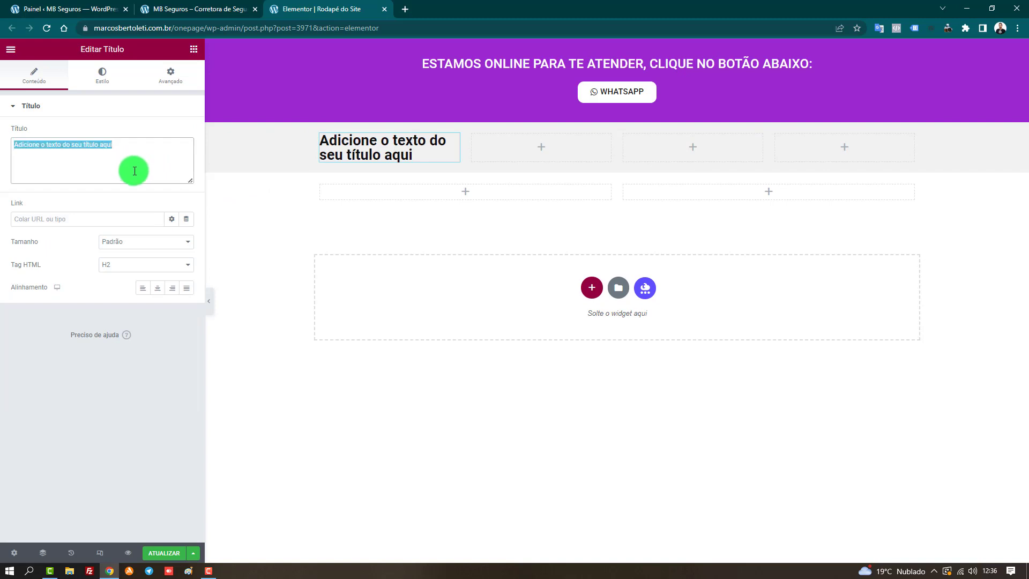
type("Nav")
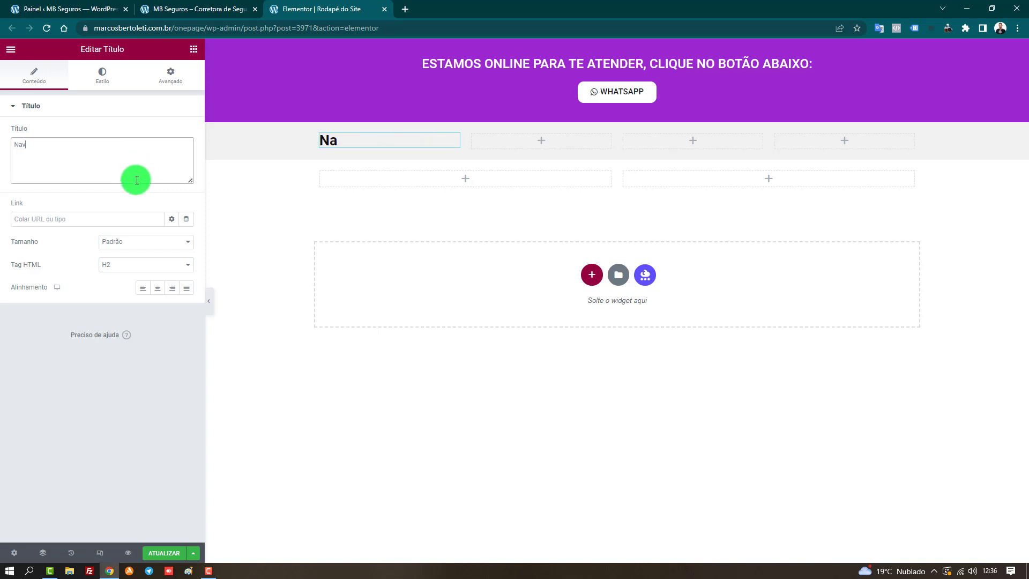
type("egacão")
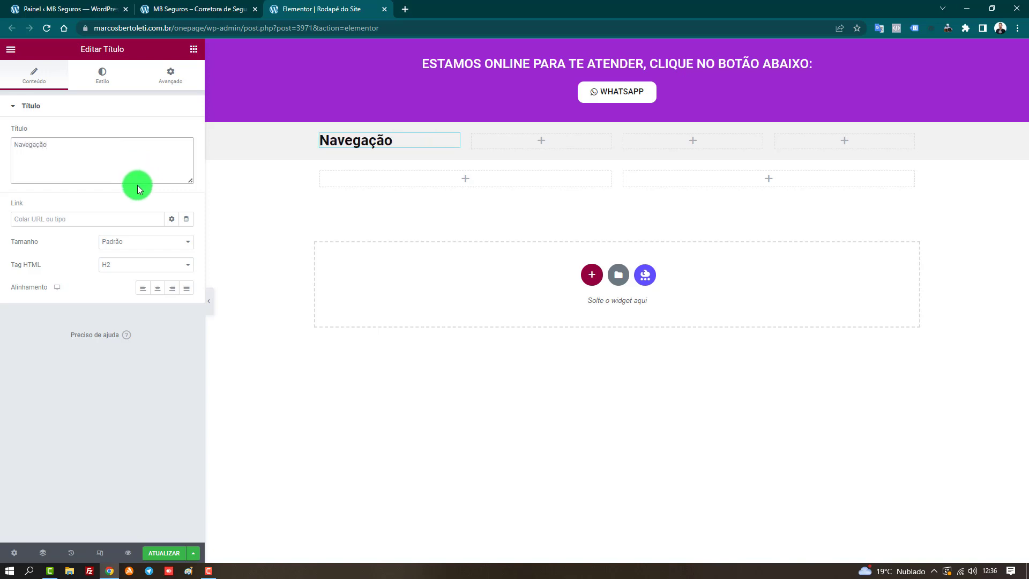
Set the Navegação heading's text color to black, #000000
left_click(104, 84)
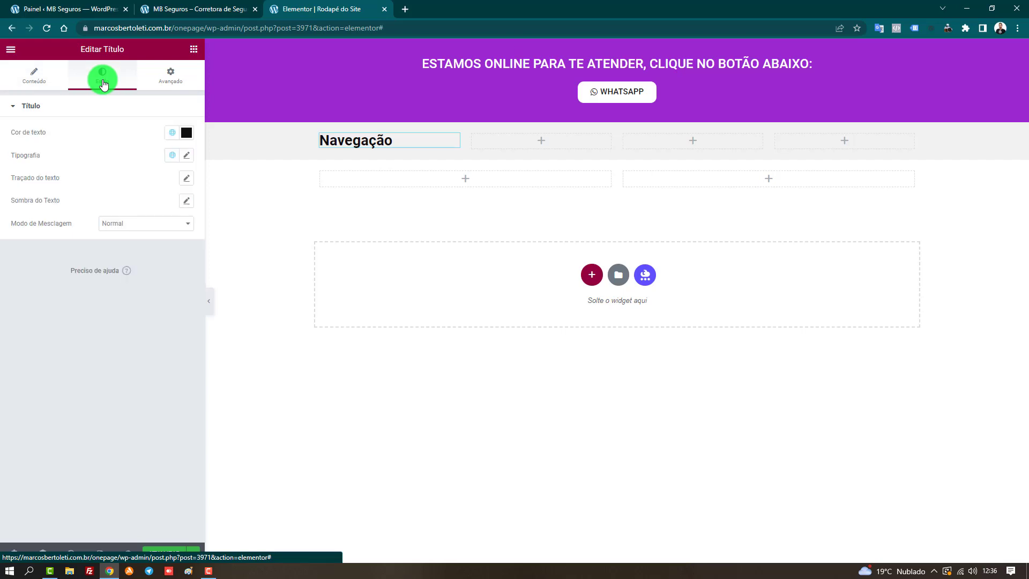
left_click(183, 135)
left_click(91, 193)
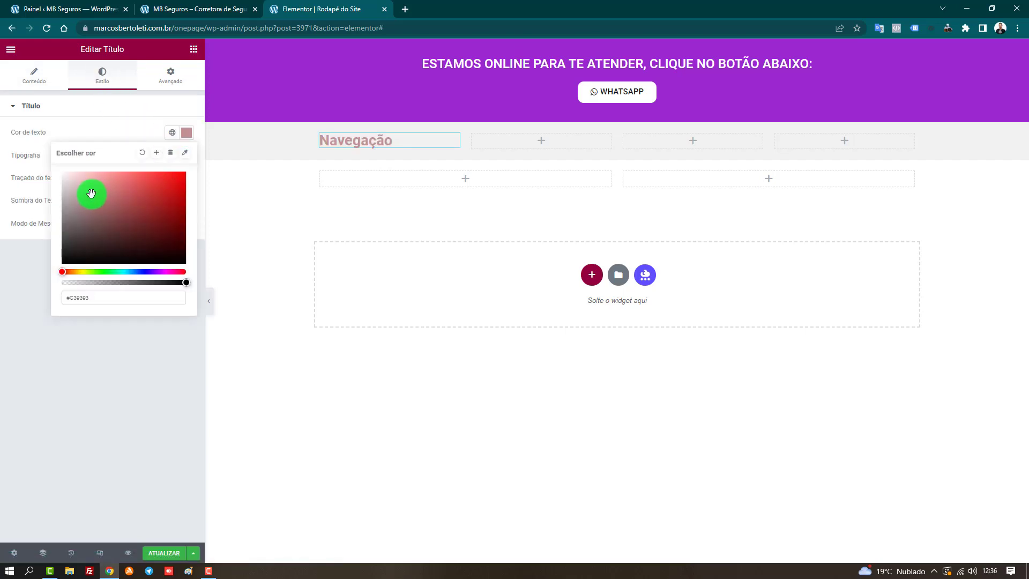
mouse_move(92, 193)
left_mouse_down()
mouse_move(191, 202)
mouse_move(54, 267)
left_mouse_up()
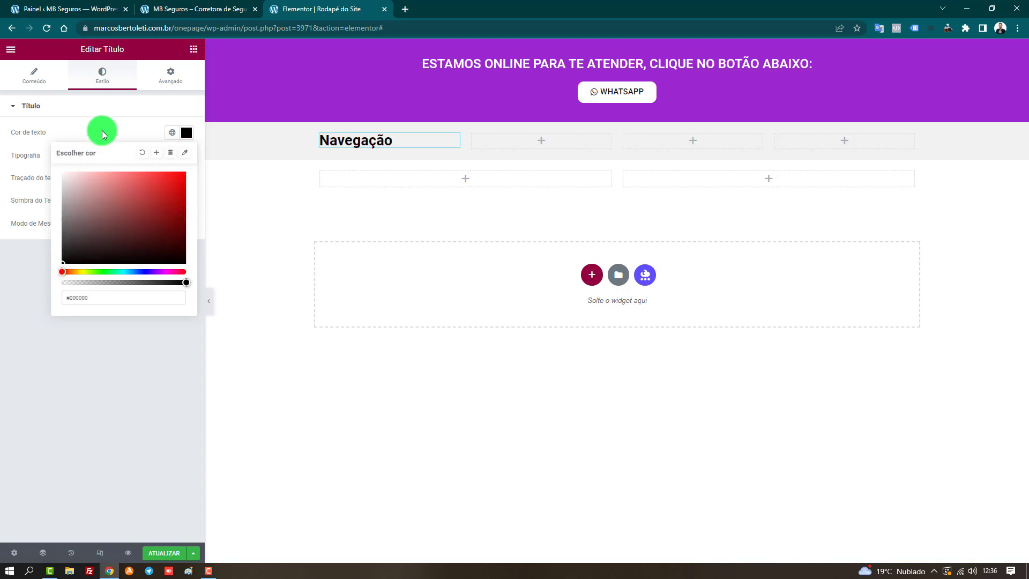
left_click(184, 152)
Set the Navegação heading's typography to size 17 px and weight 500
left_click(186, 155)
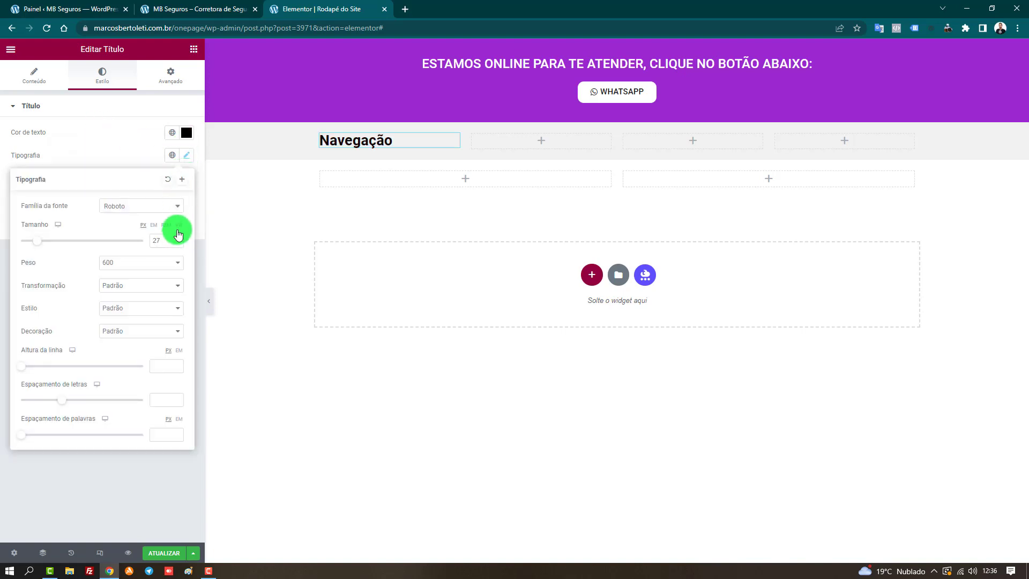
left_click(171, 239)
key("BackSpace")
type("1")
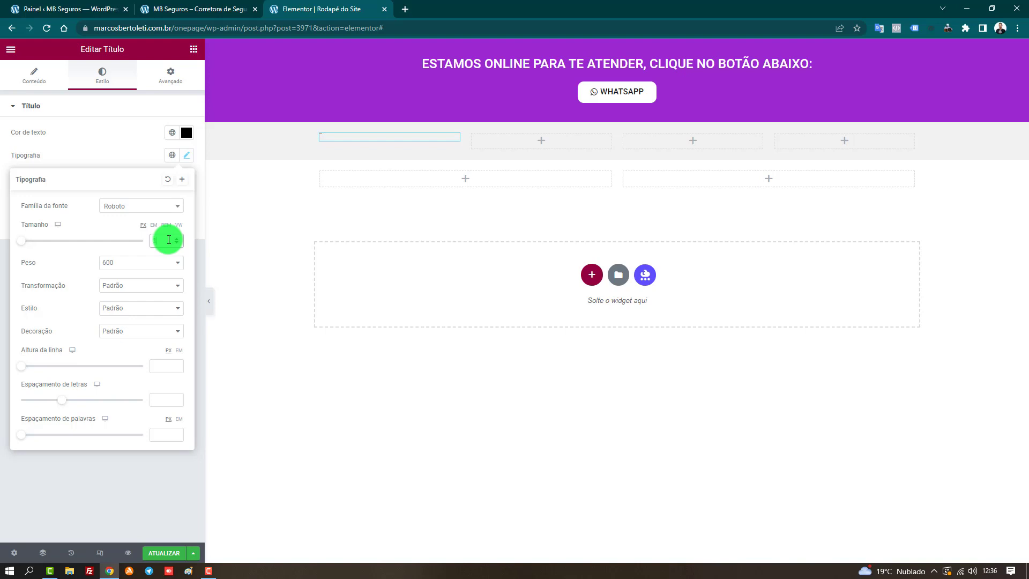
type("7")
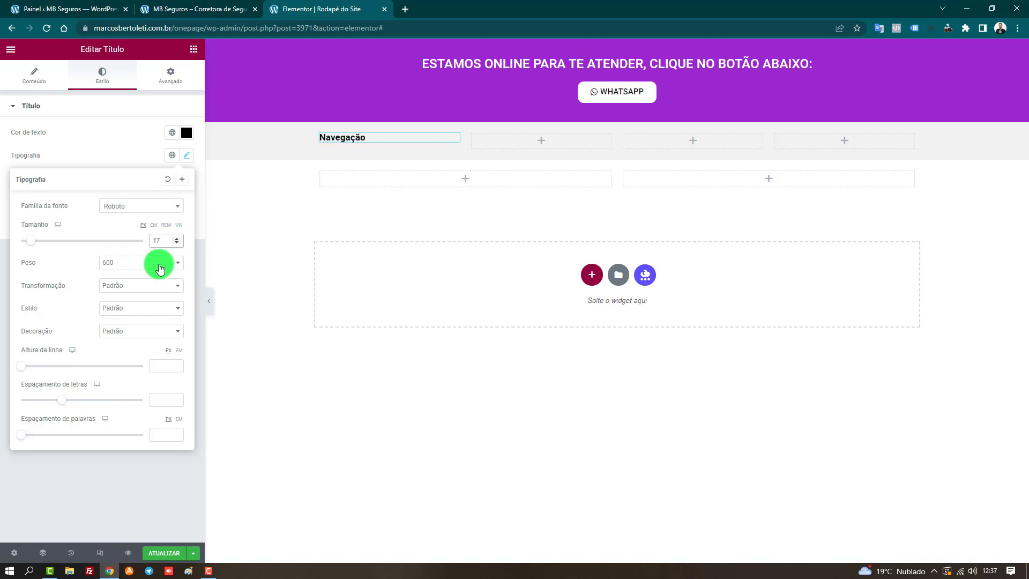
left_click(160, 269)
left_click(141, 299)
left_click(135, 264)
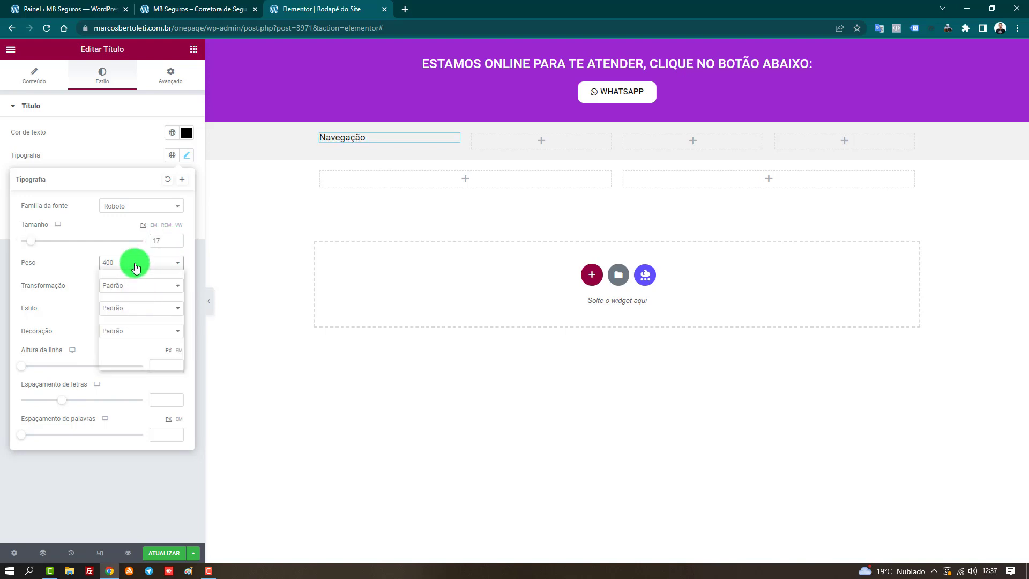
left_click(123, 310)
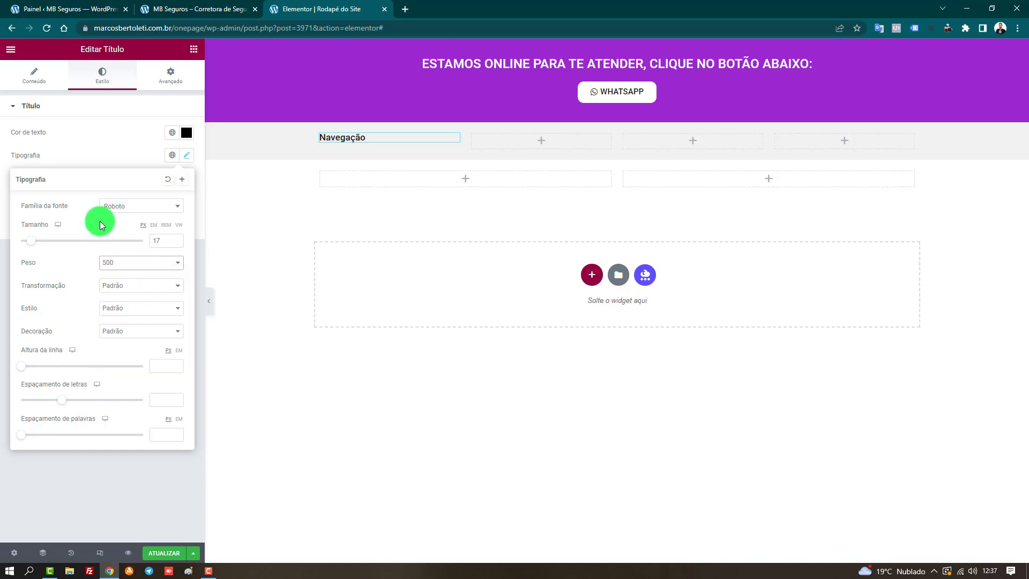
Try the uppercase text transformation on the Navegação heading and restore it to Padrão
left_click(121, 285)
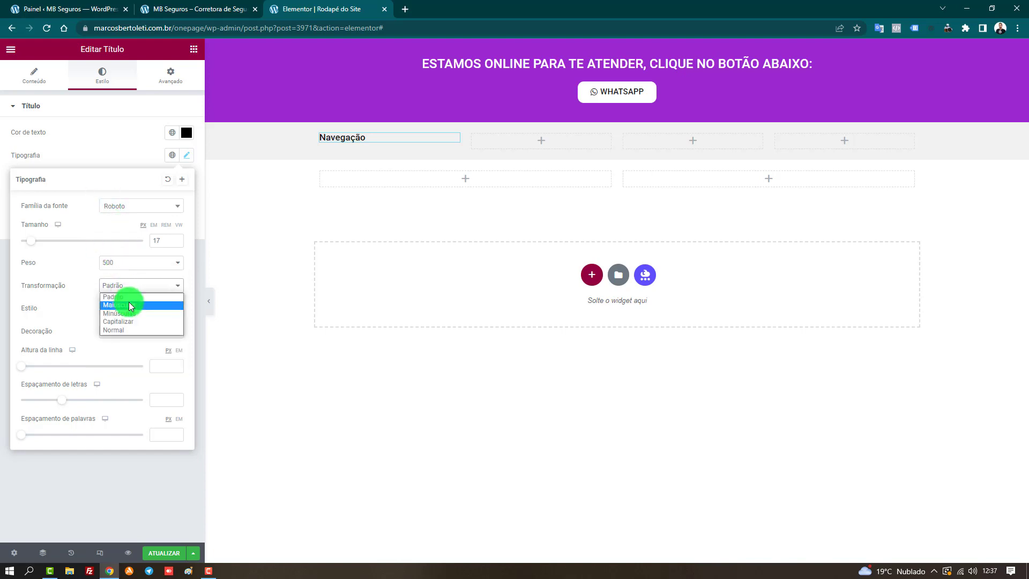
left_click(129, 305)
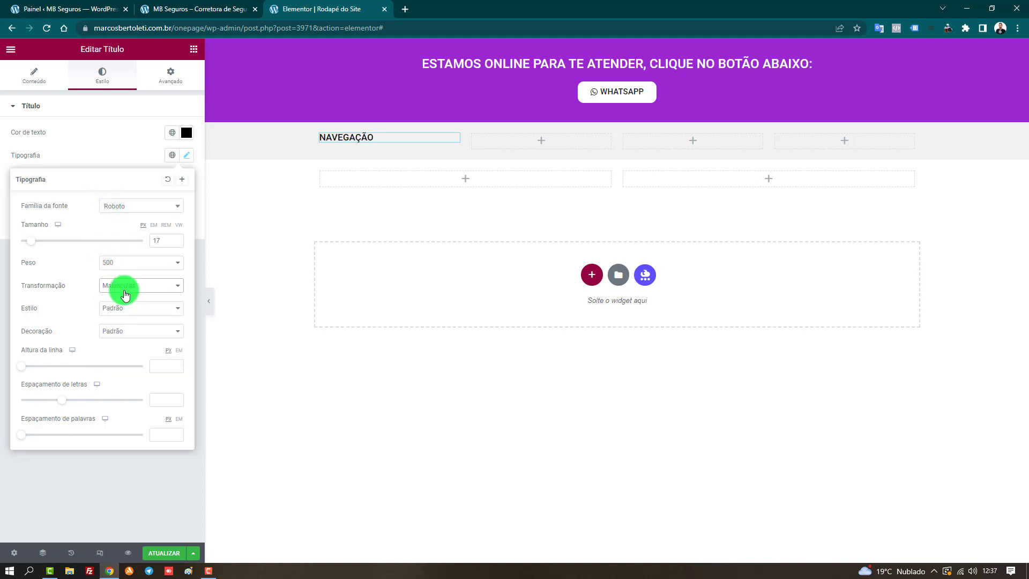
left_click(123, 287)
left_click(124, 298)
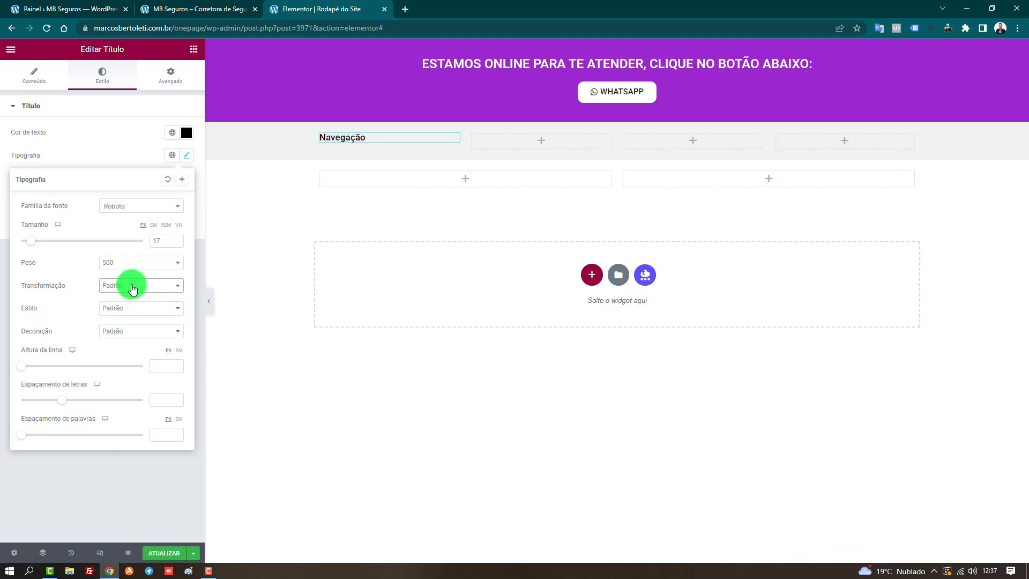
Replace the first column's heading text with "NAVEGAÇÃO" in capital letters
left_click(27, 80)
left_click(83, 155)
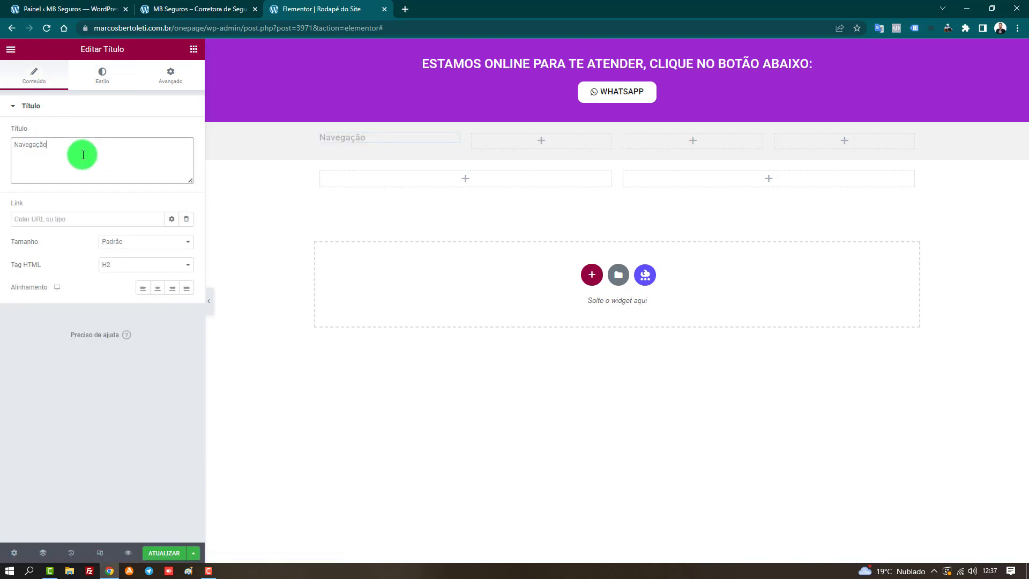
key("ctrl+a")
type("NAVEG")
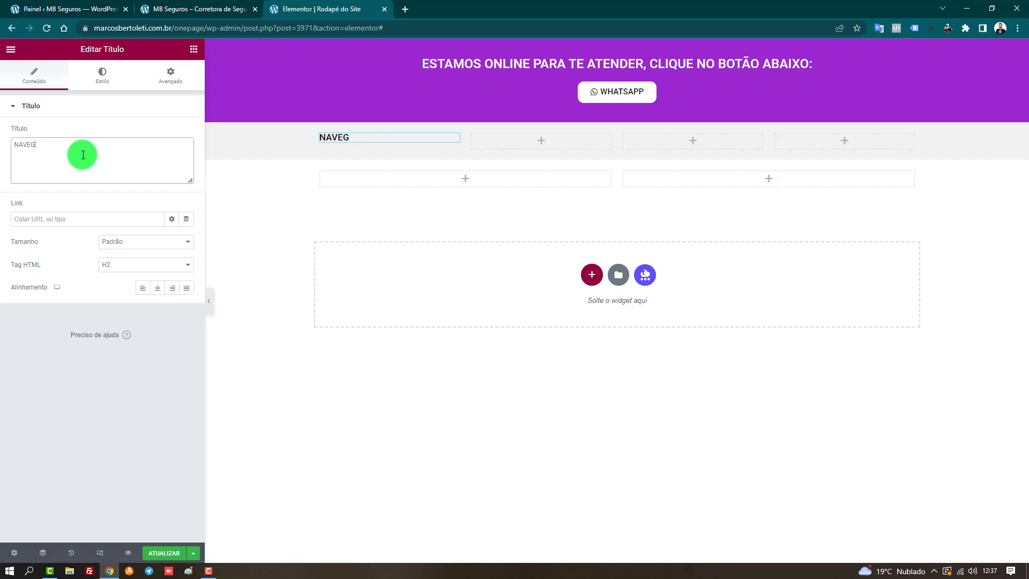
type("AÇÃO")
key("Left")
key("BackSpace")
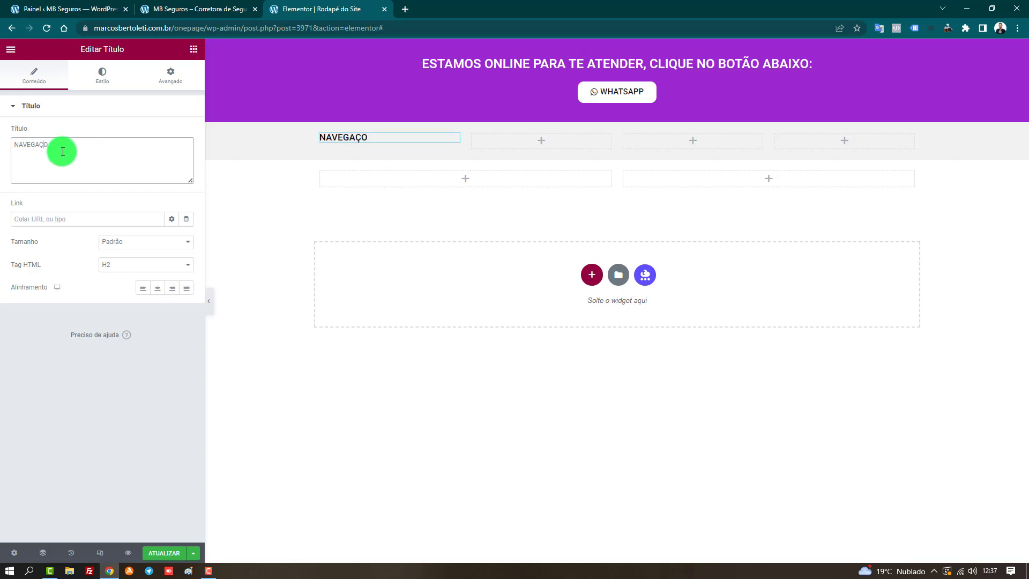
type("Ã")
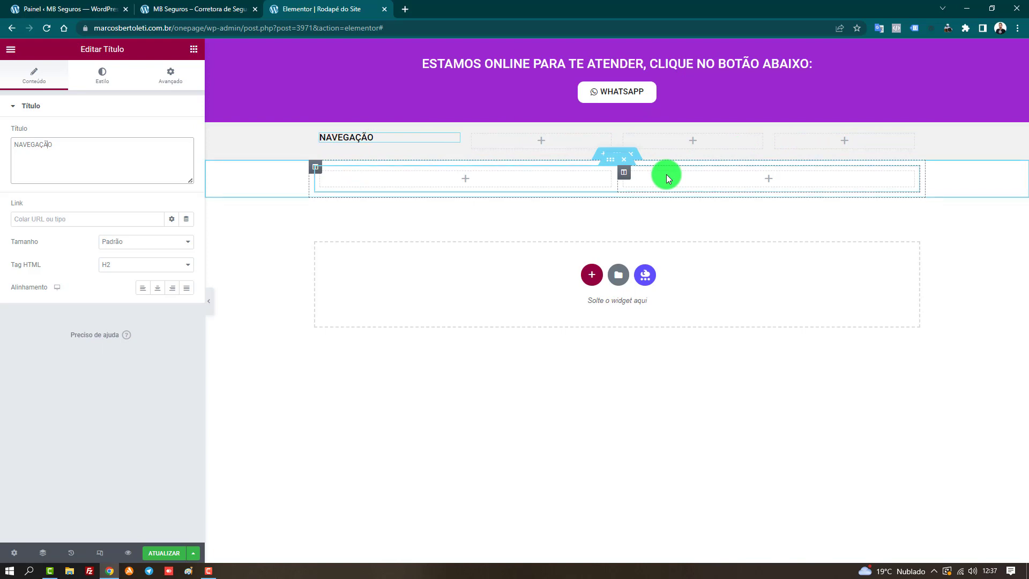
Copy the NAVEGAÇÃO heading and paste it into the row's three remaining empty columns
right_click(453, 141)
left_click(477, 185)
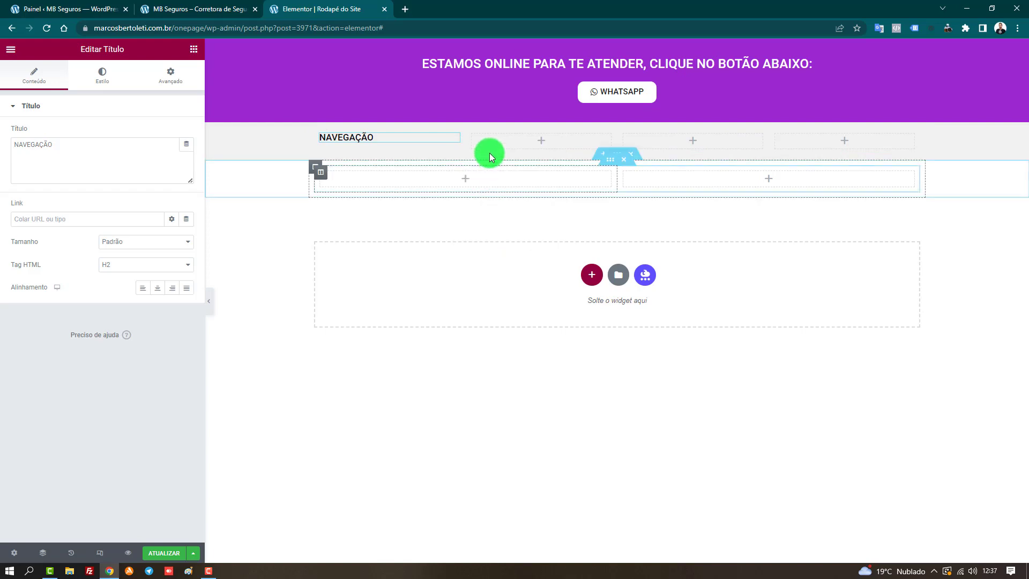
right_click(501, 148)
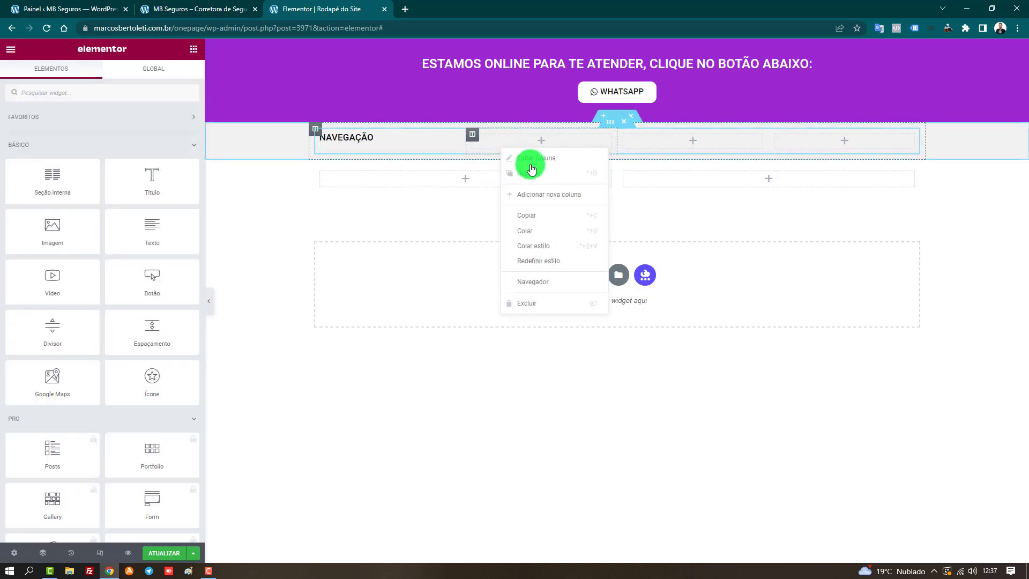
key("ctrl+v")
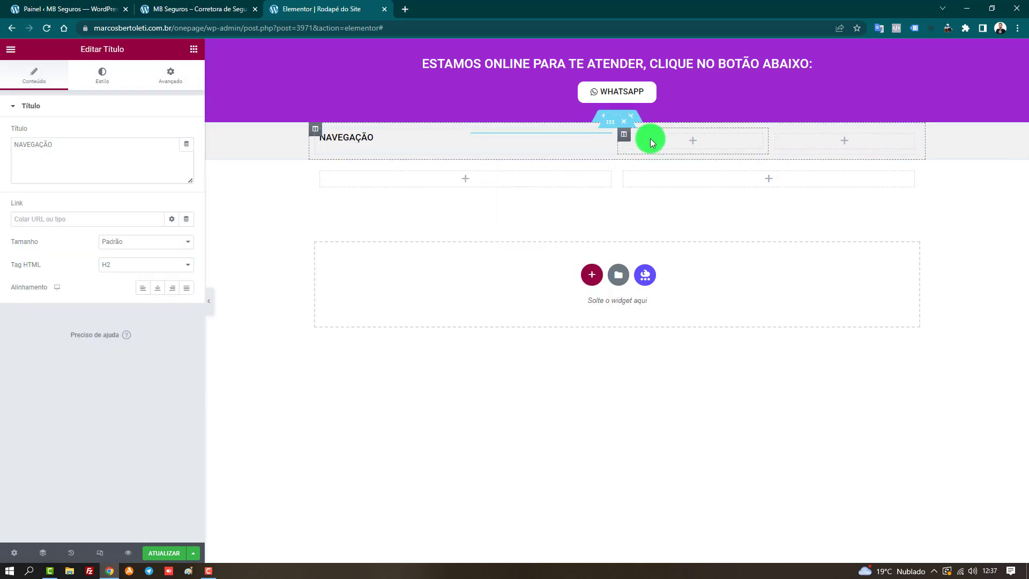
right_click(651, 138)
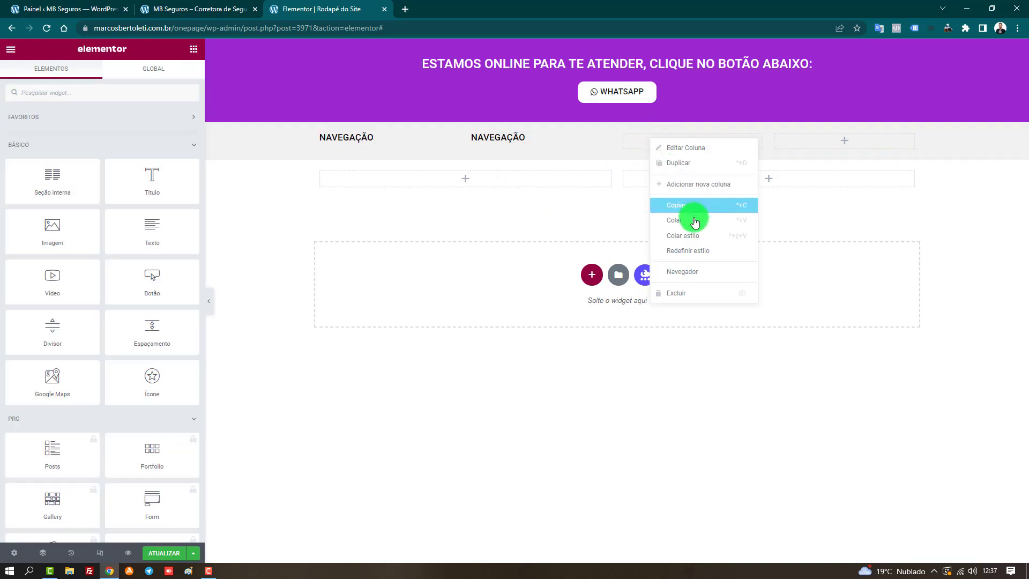
key("ctrl+v")
right_click(802, 143)
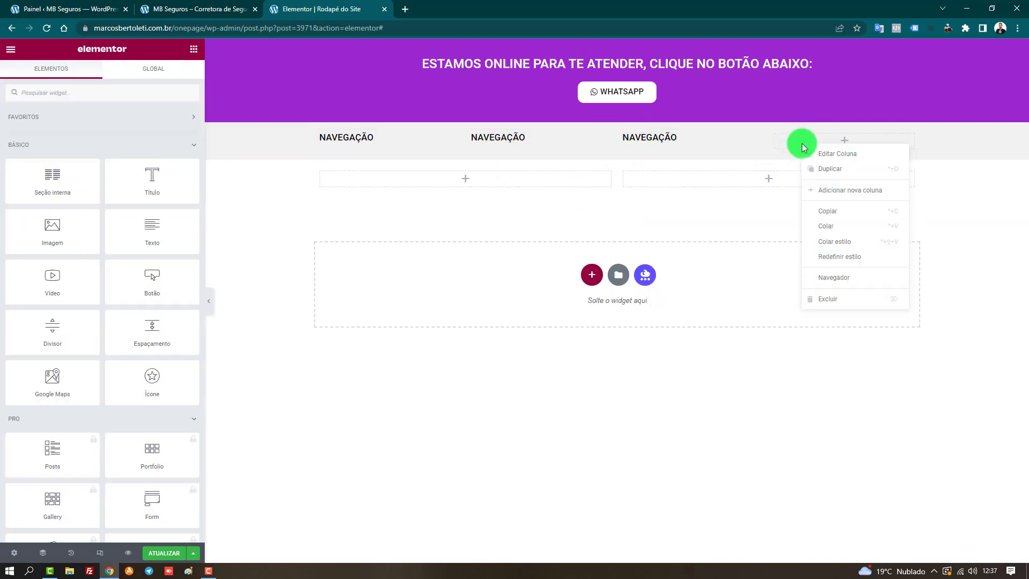
left_click(836, 225)
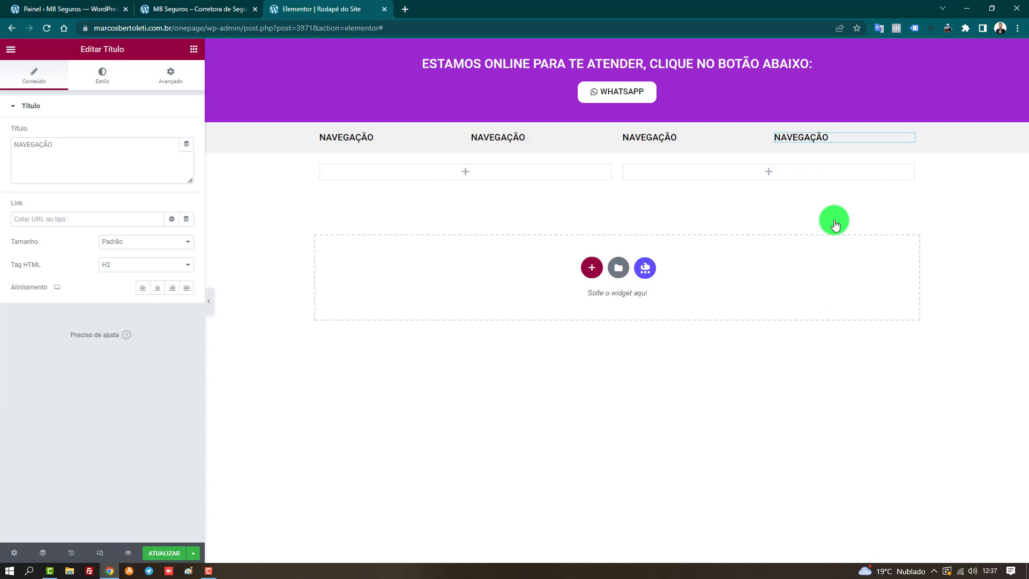
Save the footer and reload the published home page to check the new headings
left_click(165, 554)
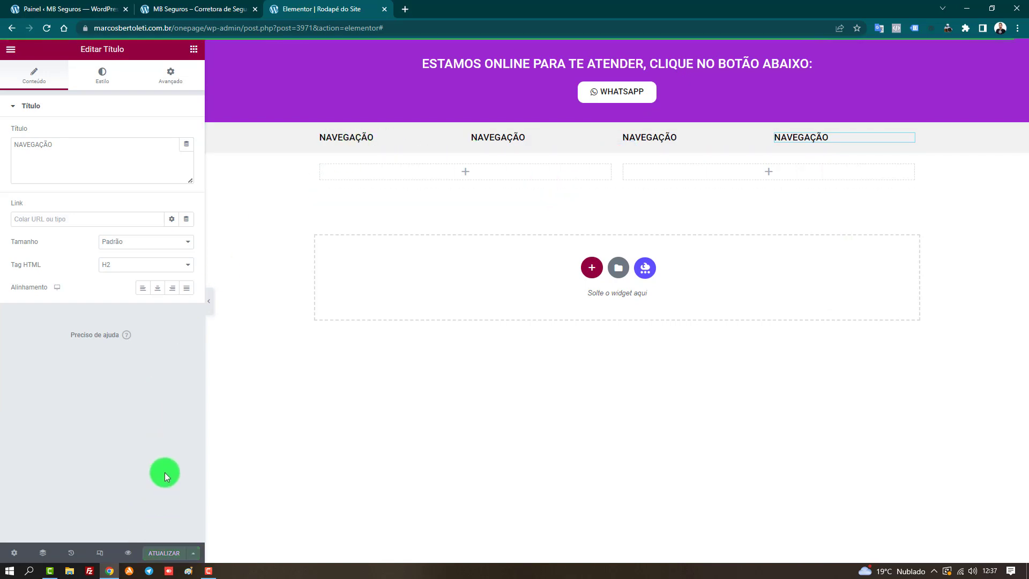
left_click(187, 9)
left_click(46, 25)
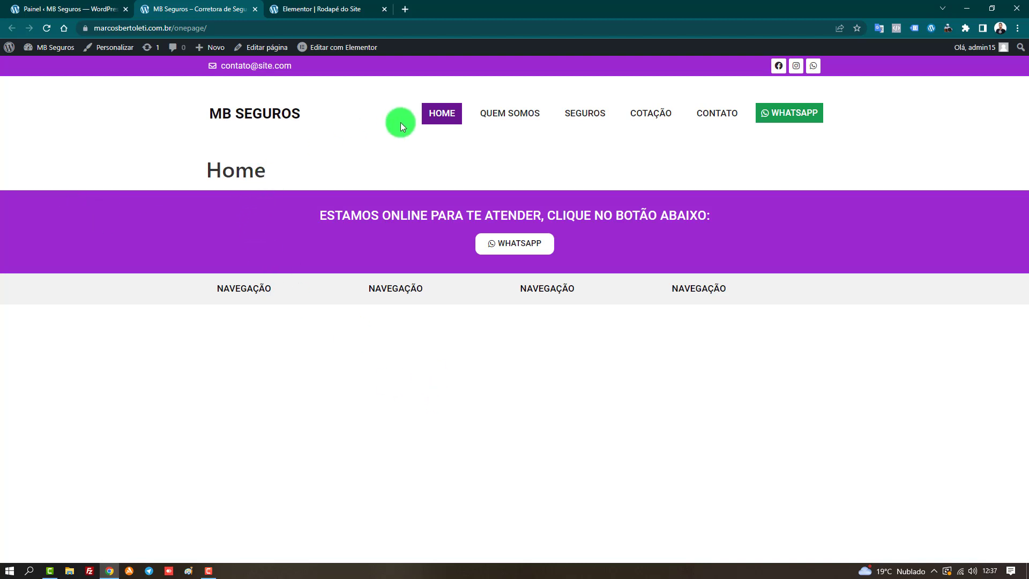
left_click(433, 111)
Return to the footer editor and change the second column's heading text to "E-MAILS"
left_click(333, 5)
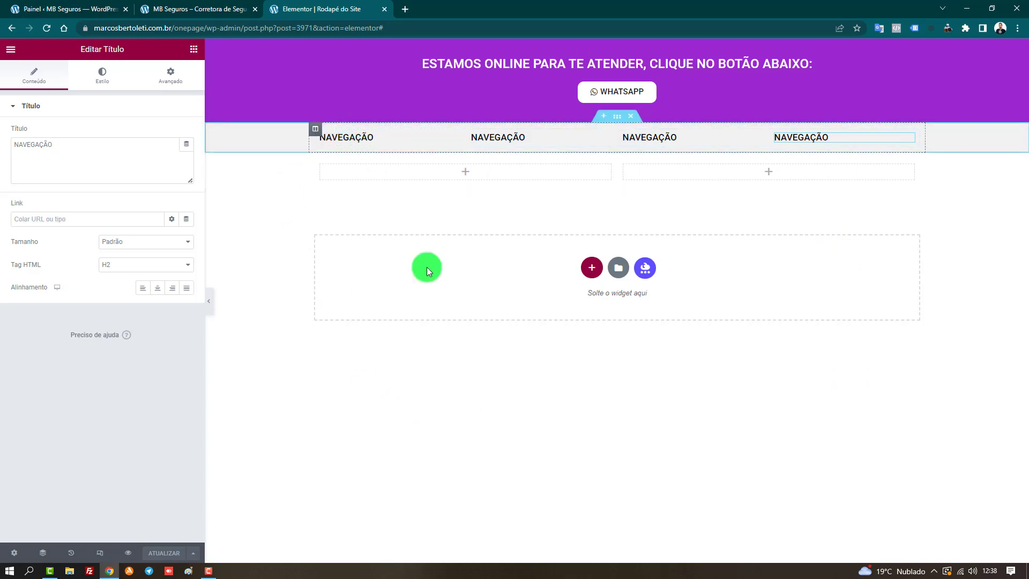
left_click(553, 141)
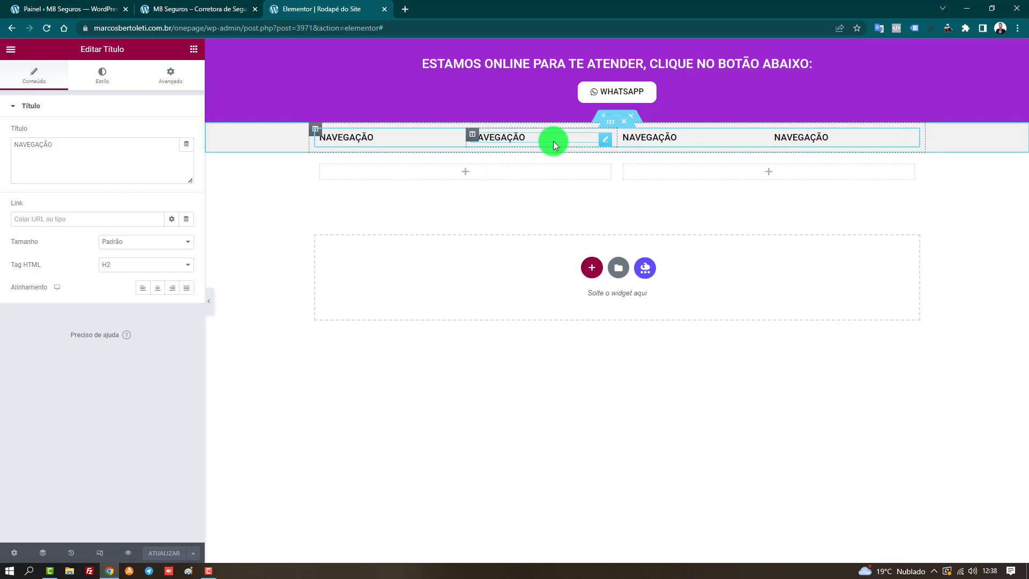
left_click(97, 167)
key("ctrl+a")
type("E-MAILS")
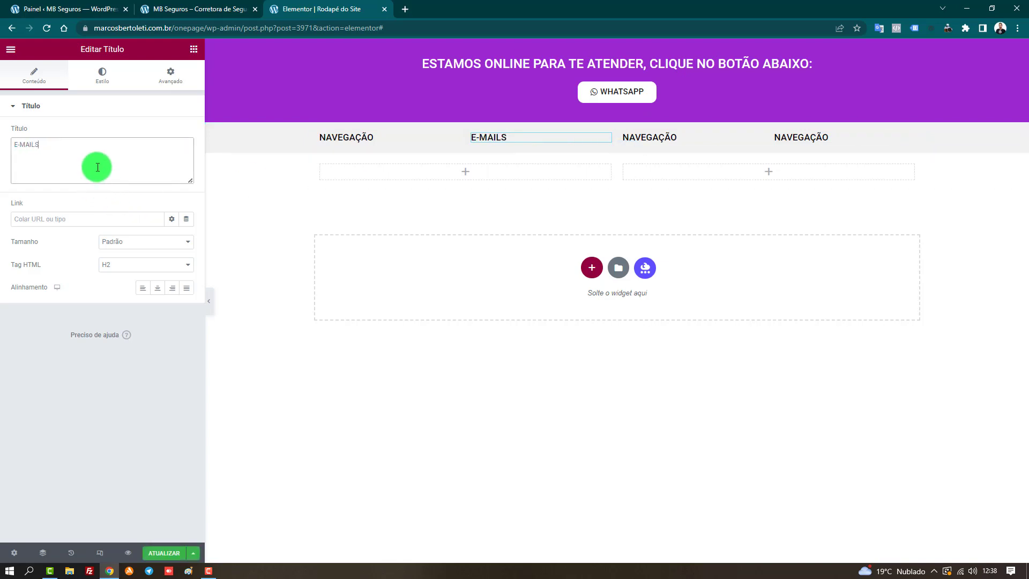
Replace the third column's heading text with "LOCALIZAÇÃO"
left_click(660, 135)
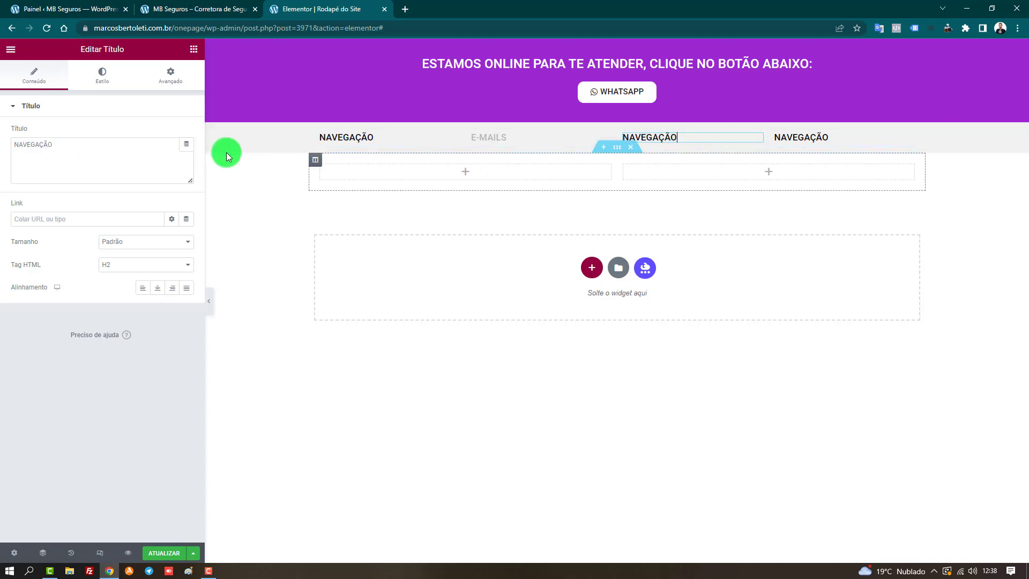
left_click(144, 152)
key("ctrl+a")
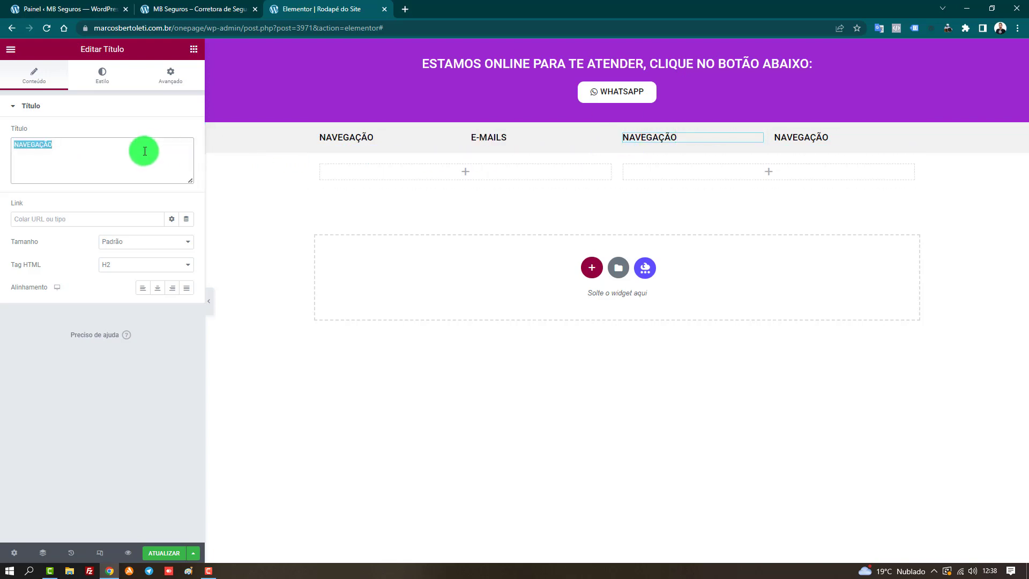
type("MAPA")
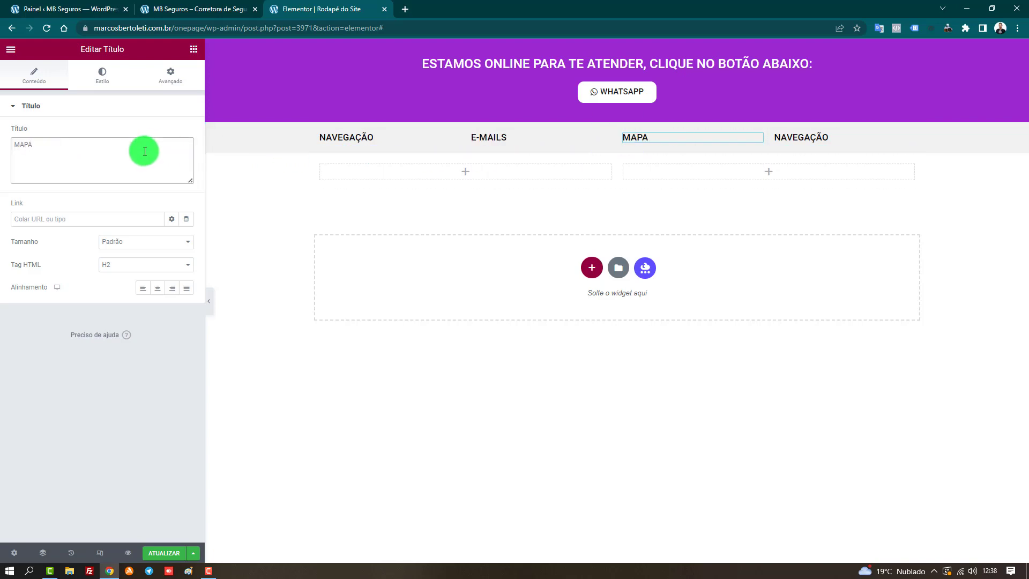
key("ctrl+a")
type("LOCALIZAÇÃO")
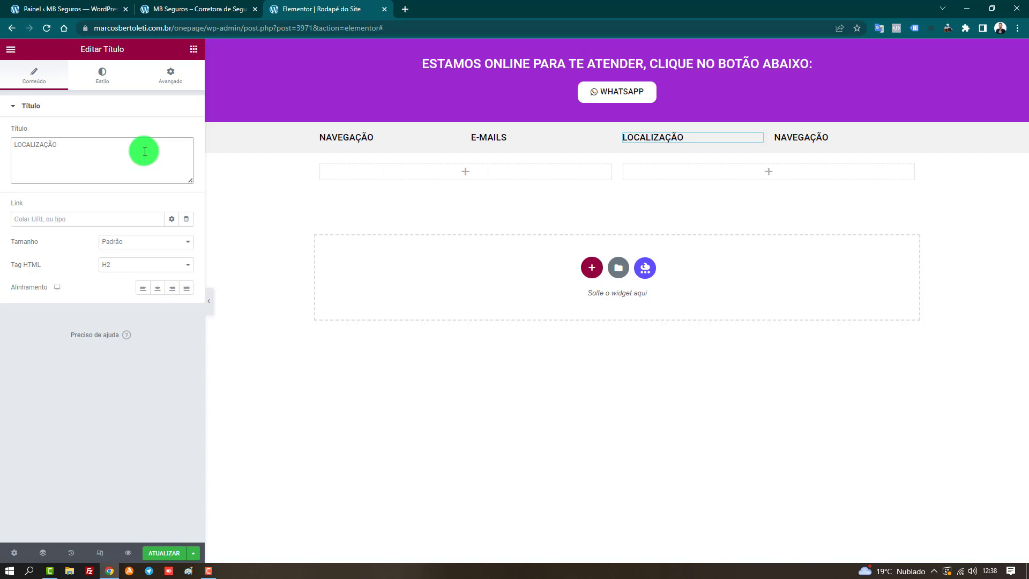
Replace the fourth column's heading text with "REDE SOCIAL"
left_click(835, 138)
left_click(112, 154)
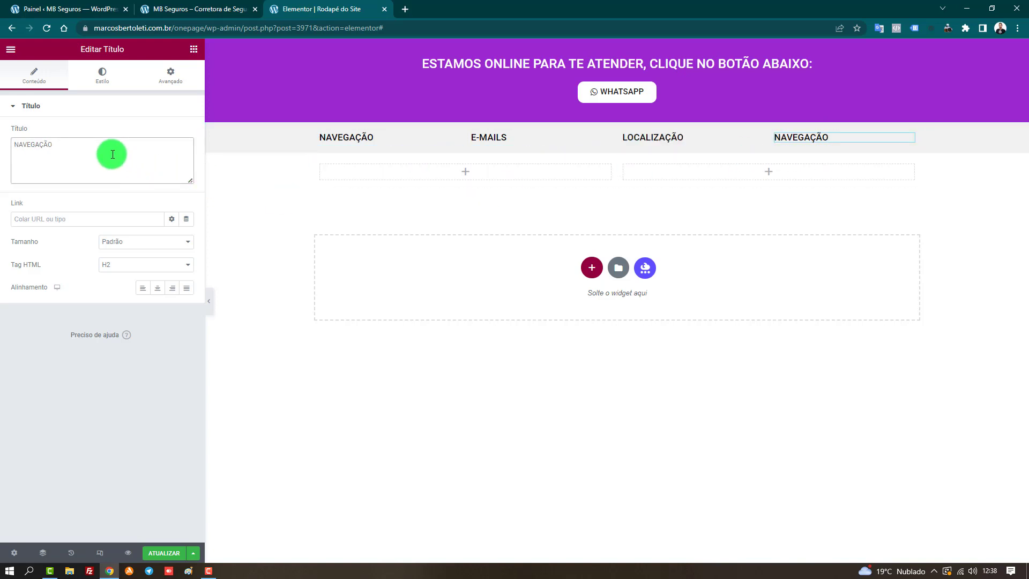
key("ctrl+a")
type("REDE SOCIAL")
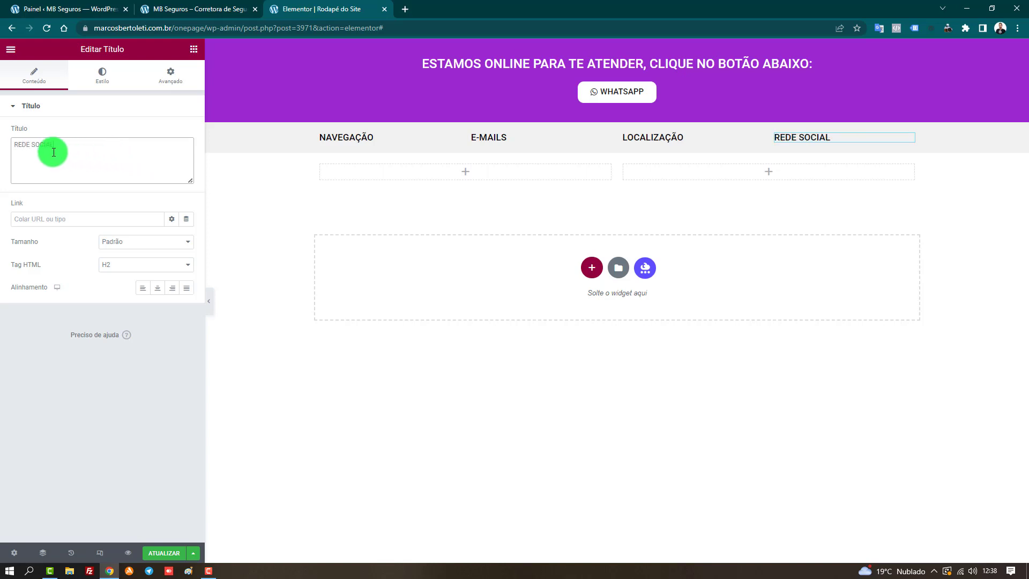
Save the footer and reload the published home page to check the four renamed headings
left_click(165, 553)
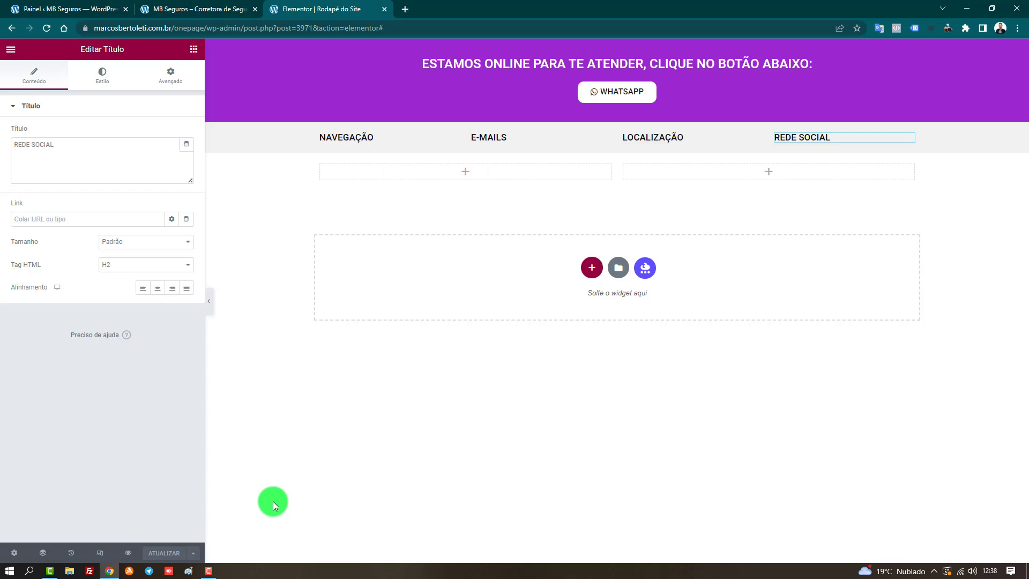
left_click(211, 6)
key("F5")
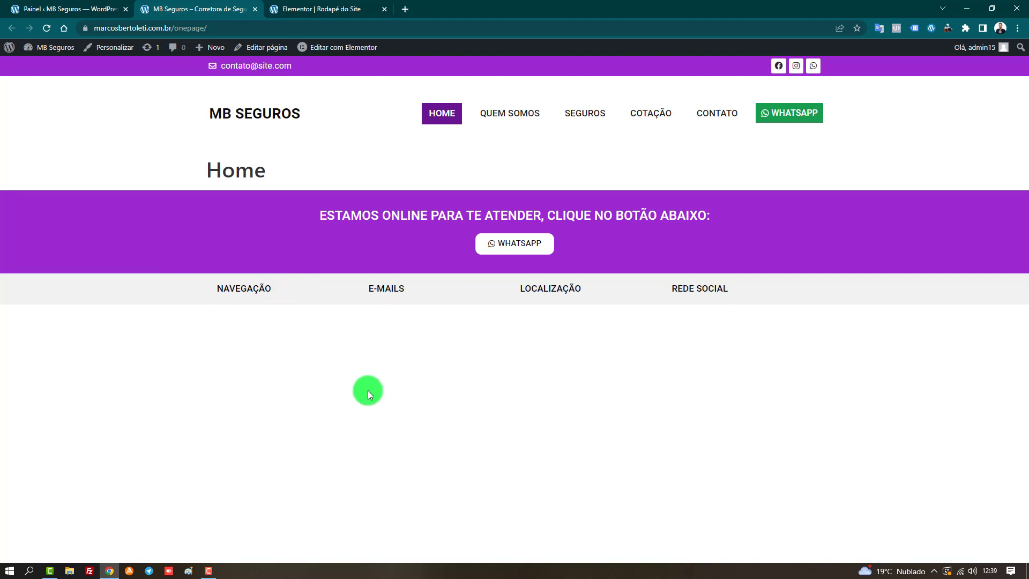
Return to the footer editor and add a Navigation Menu widget using "menu site" below the NAVEGAÇÃO heading
left_click(304, 5)
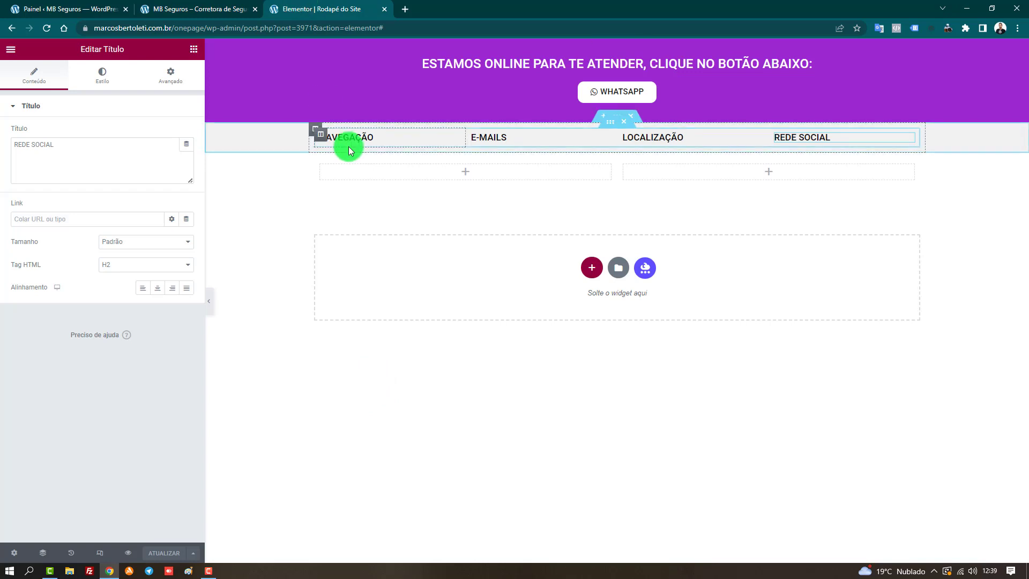
left_click(193, 51)
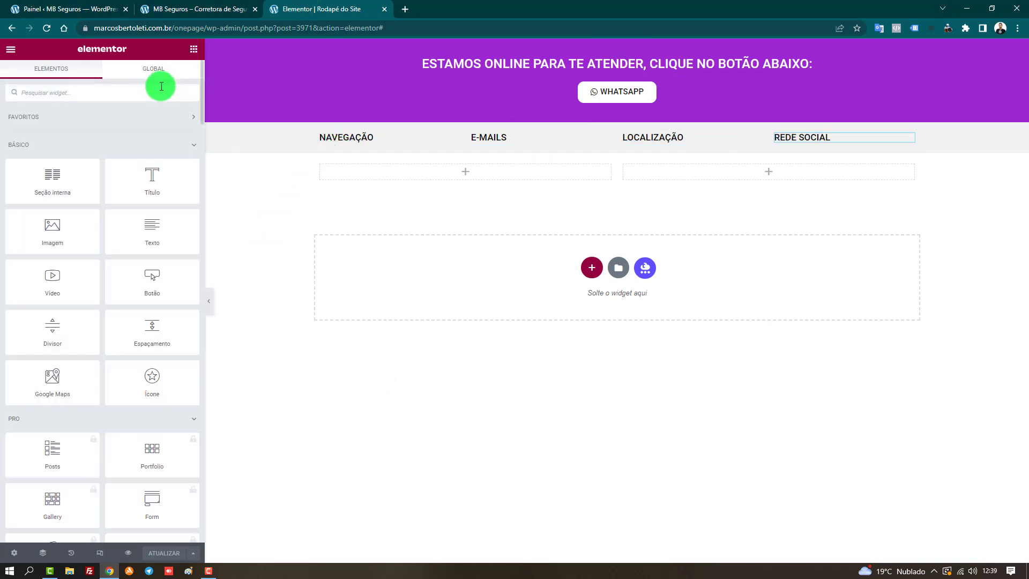
type("nav")
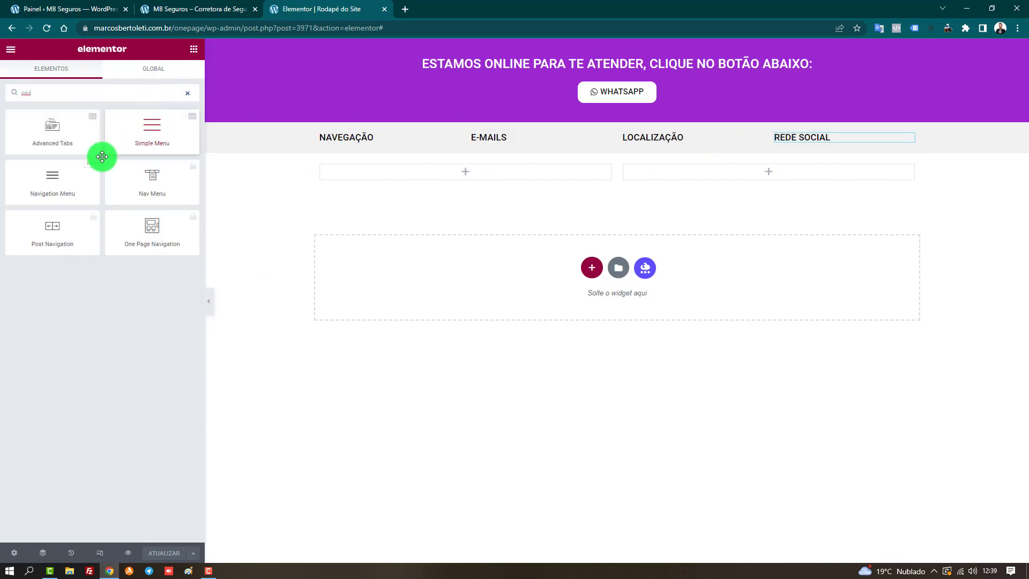
left_click_drag(42, 182, 341, 138)
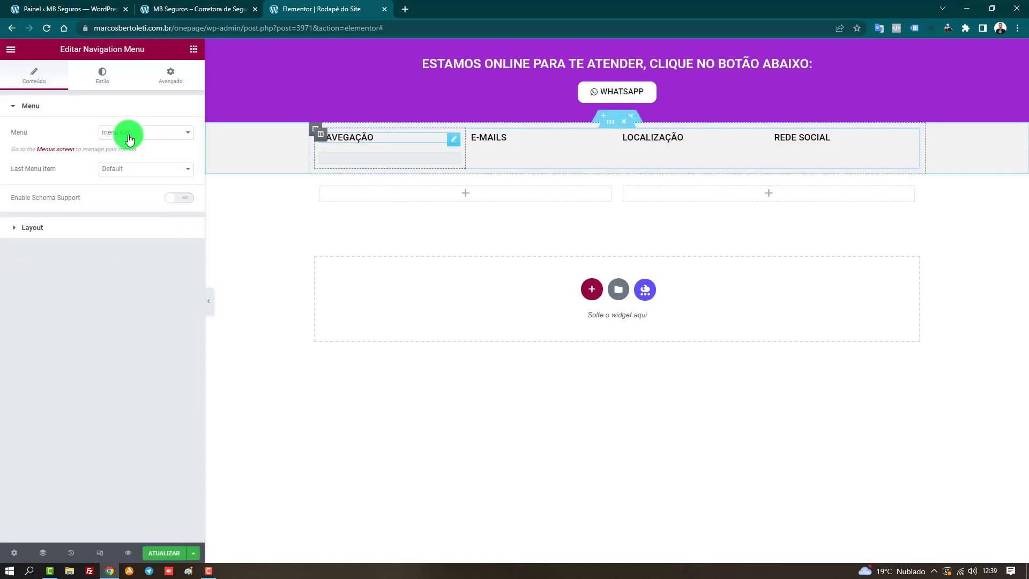
left_click(132, 140)
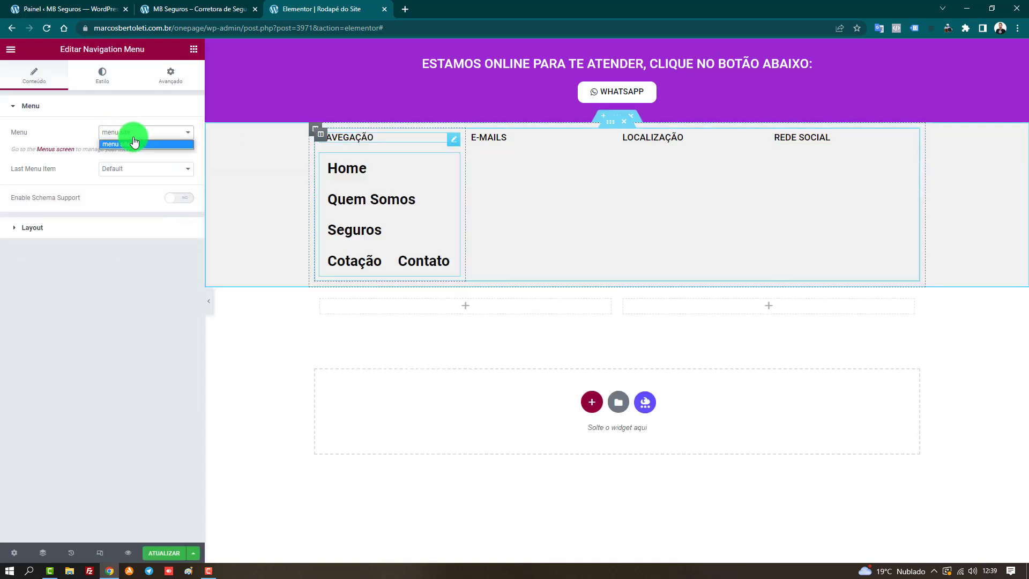
left_click(134, 144)
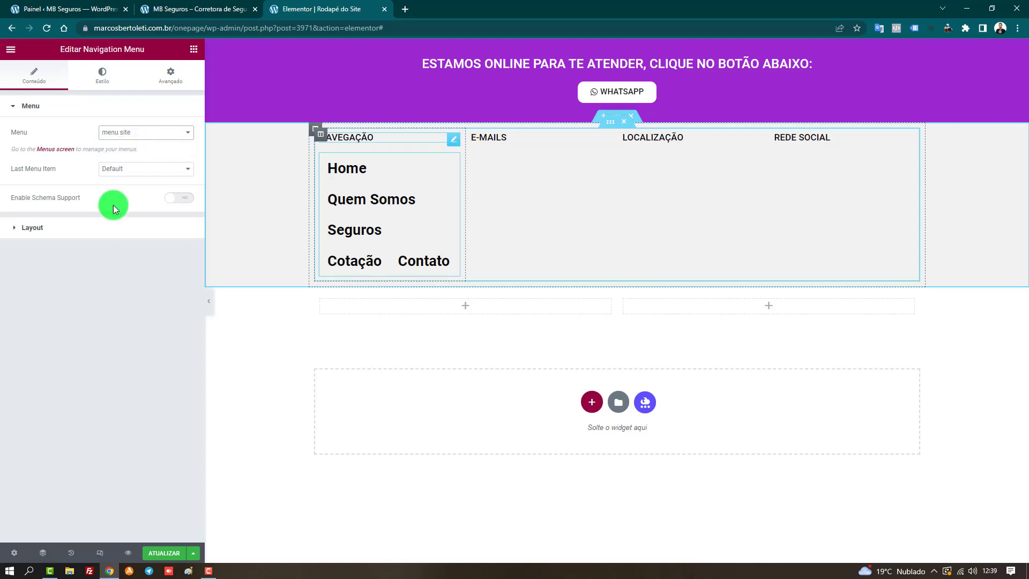
Compare with the published site's header menu, and set the footer navigation menu's layout to Vertical
left_click(111, 231)
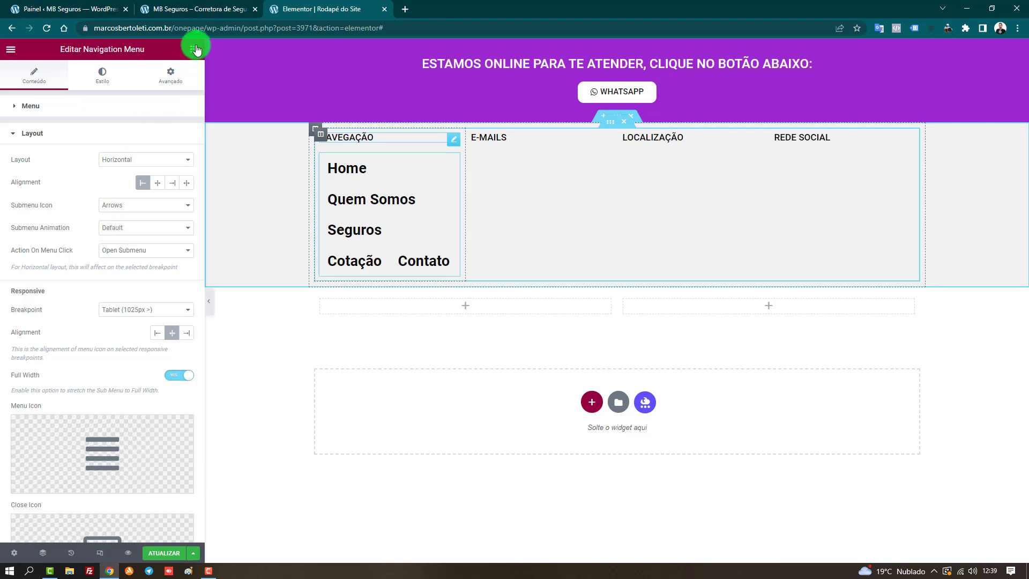
left_click(209, 9)
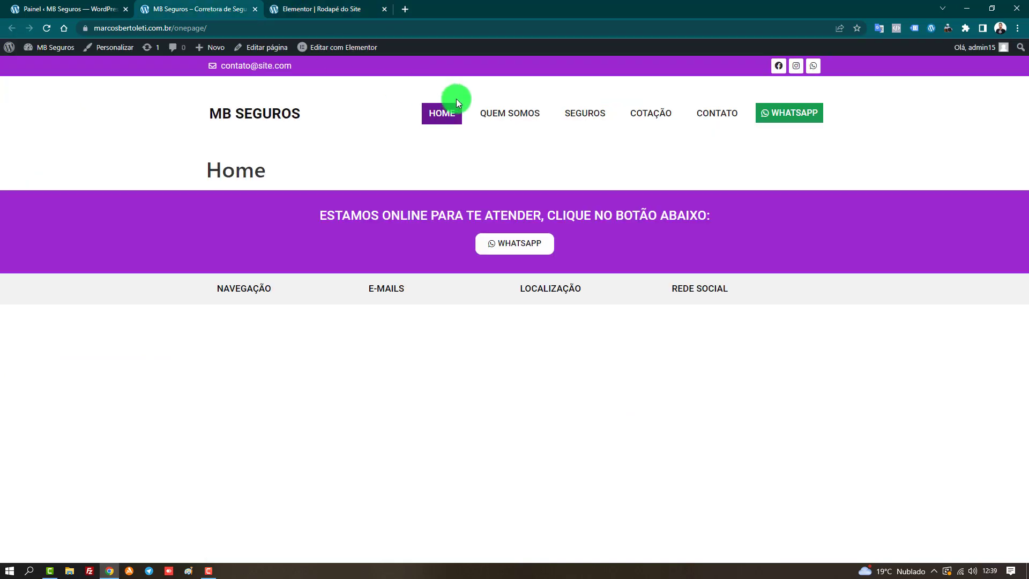
left_click(316, 9)
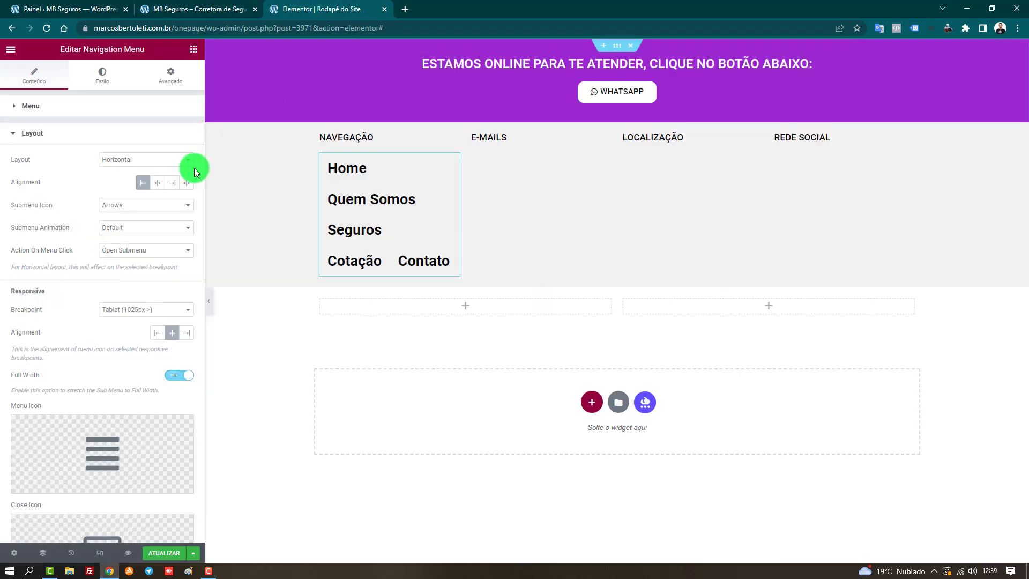
left_click(138, 160)
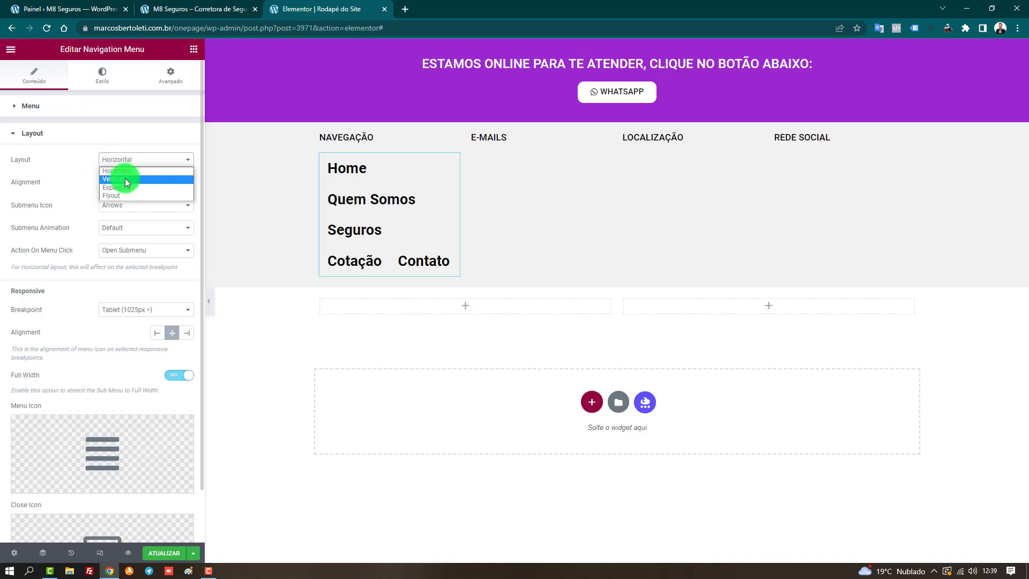
left_click(127, 179)
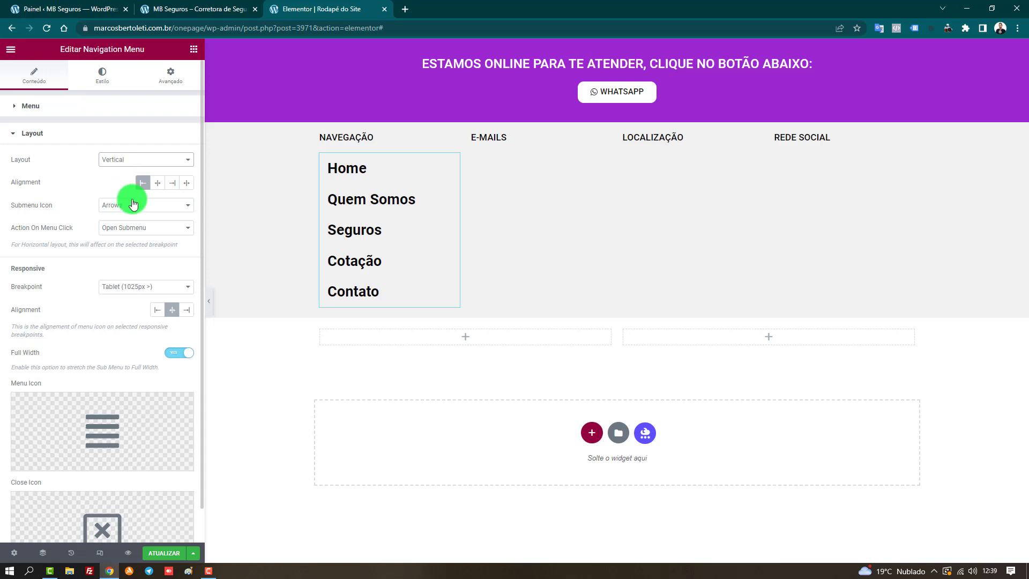
Set the footer navigation menu's font size to 17 px and its vertical padding to 4
left_click(111, 76)
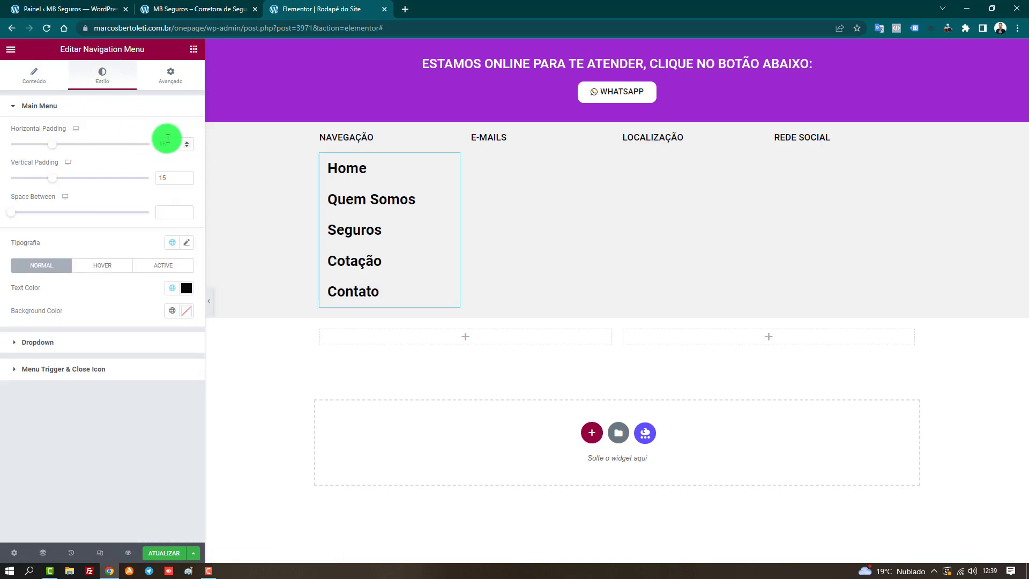
left_click(185, 248)
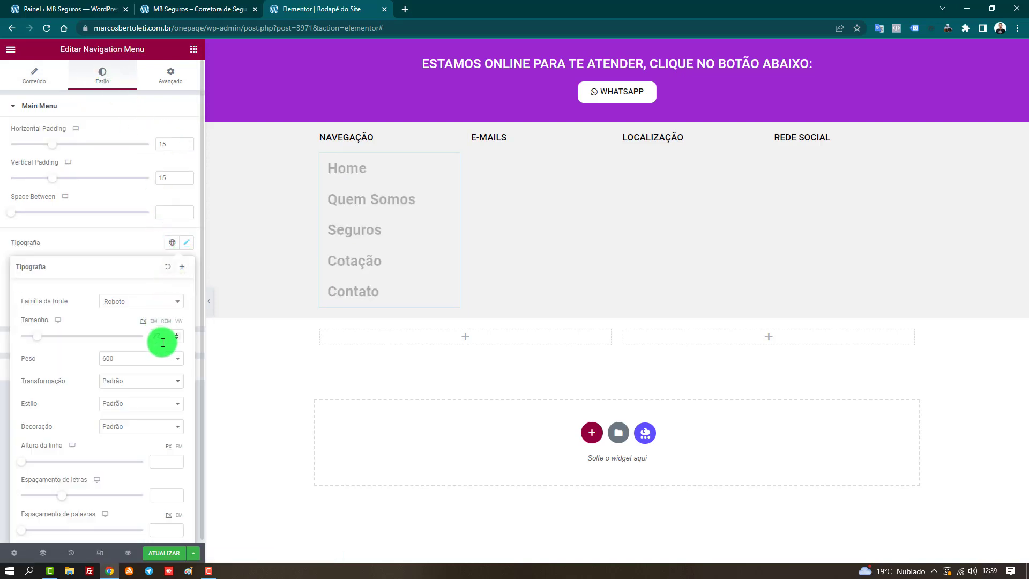
left_click_drag(161, 338, 140, 339)
type("17")
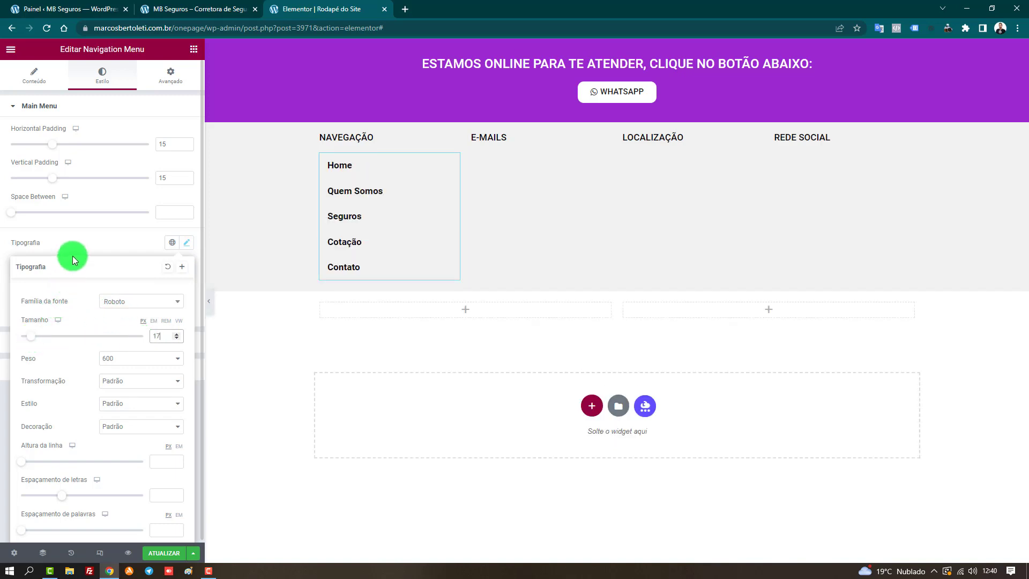
left_click(66, 212)
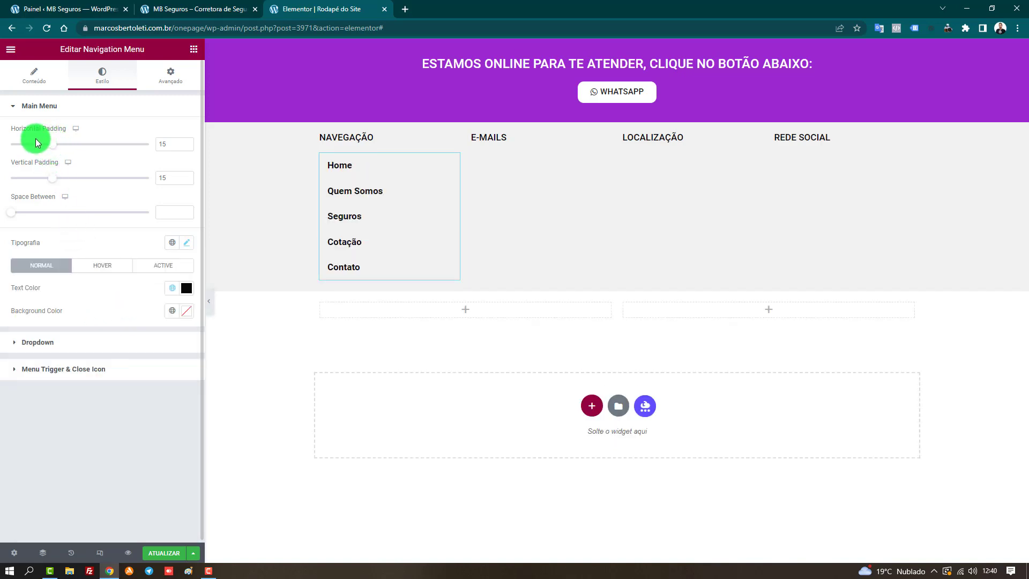
left_click_drag(50, 182, 20, 184)
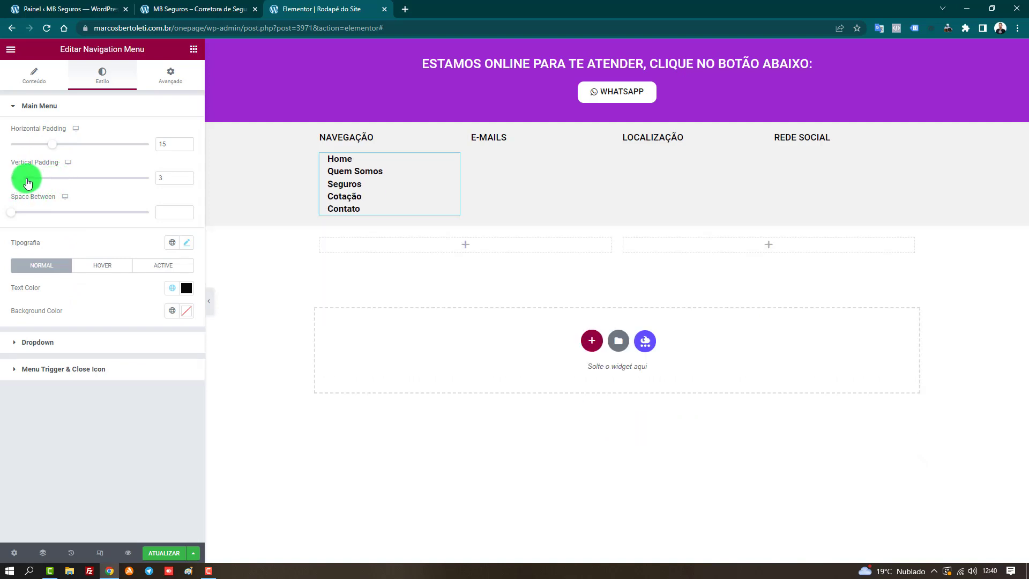
left_click(24, 179)
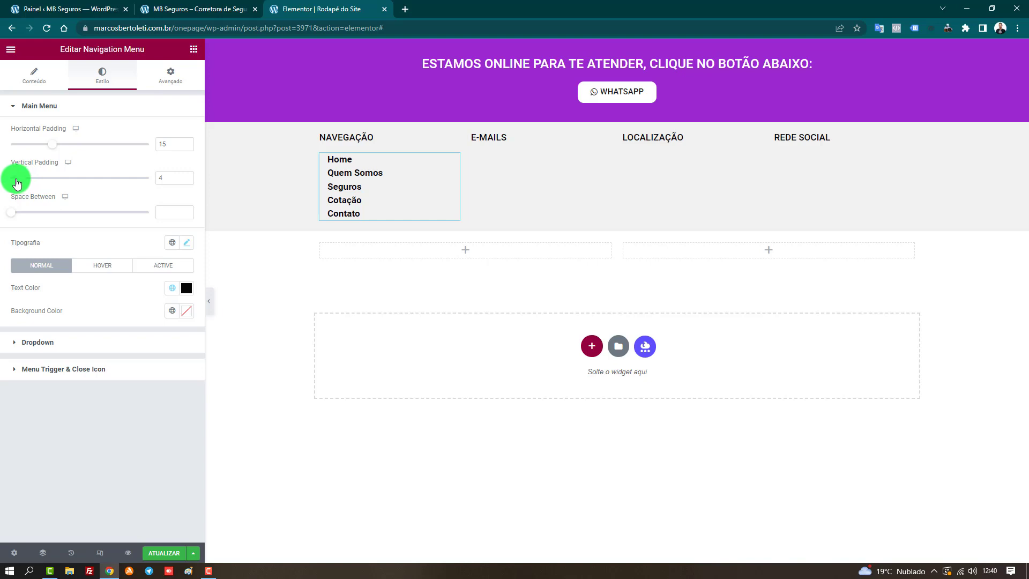
Set the footer navigation menu's font weight to 500
left_click(185, 243)
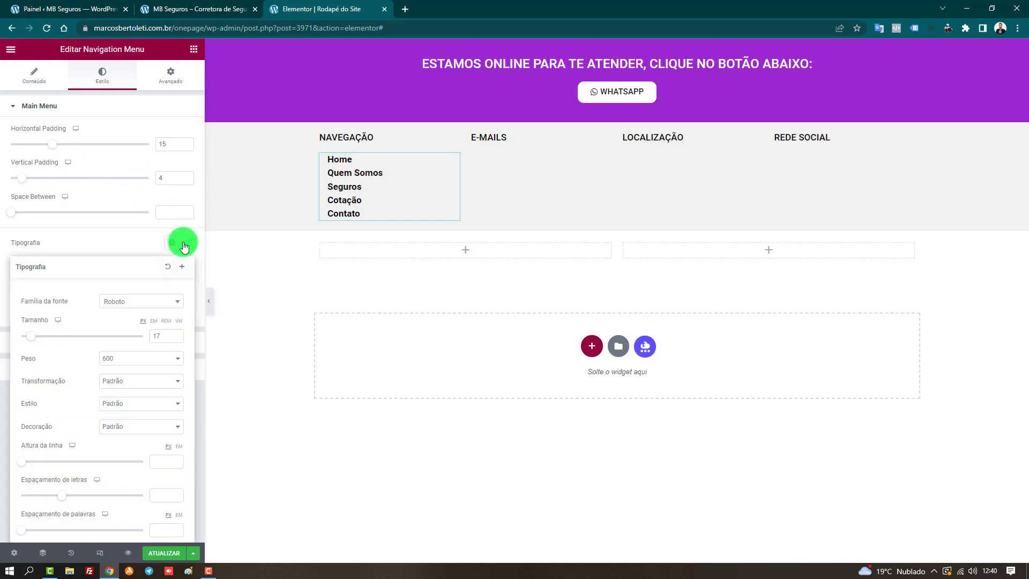
left_click(129, 358)
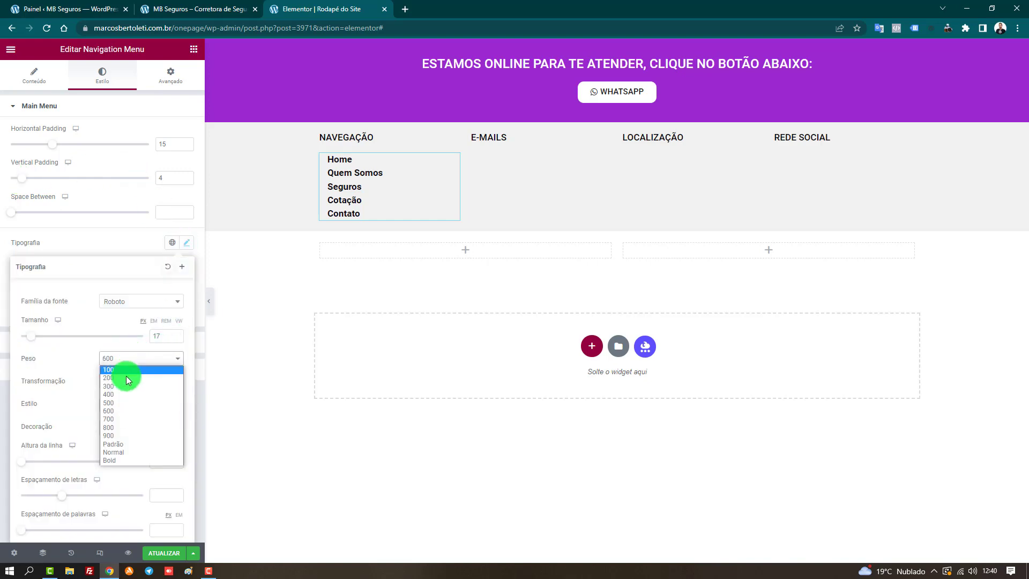
left_click(118, 406)
left_click(113, 246)
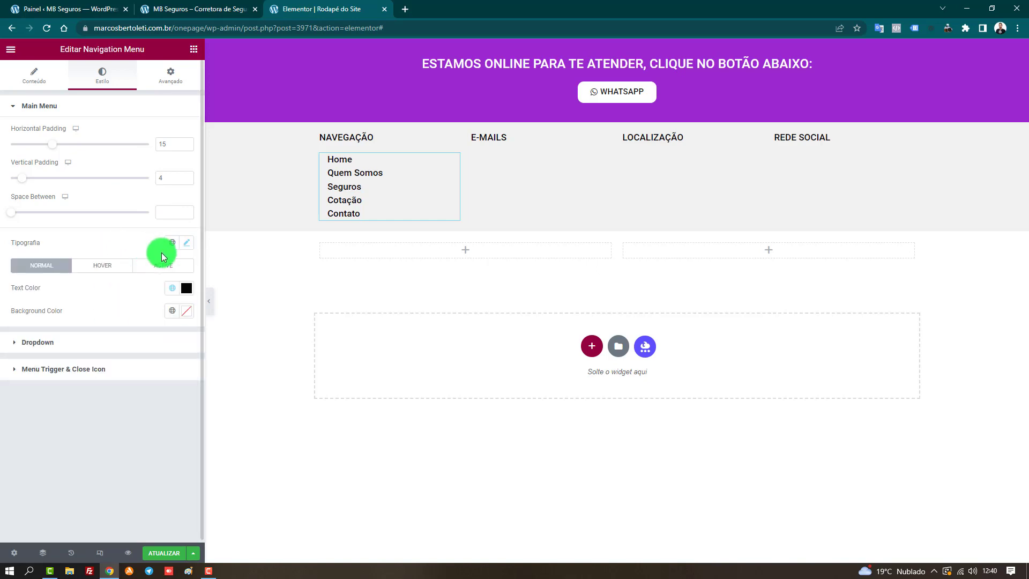
Set the footer navigation menu's normal text color to dark gray #595959
left_click(187, 288)
left_click(65, 370)
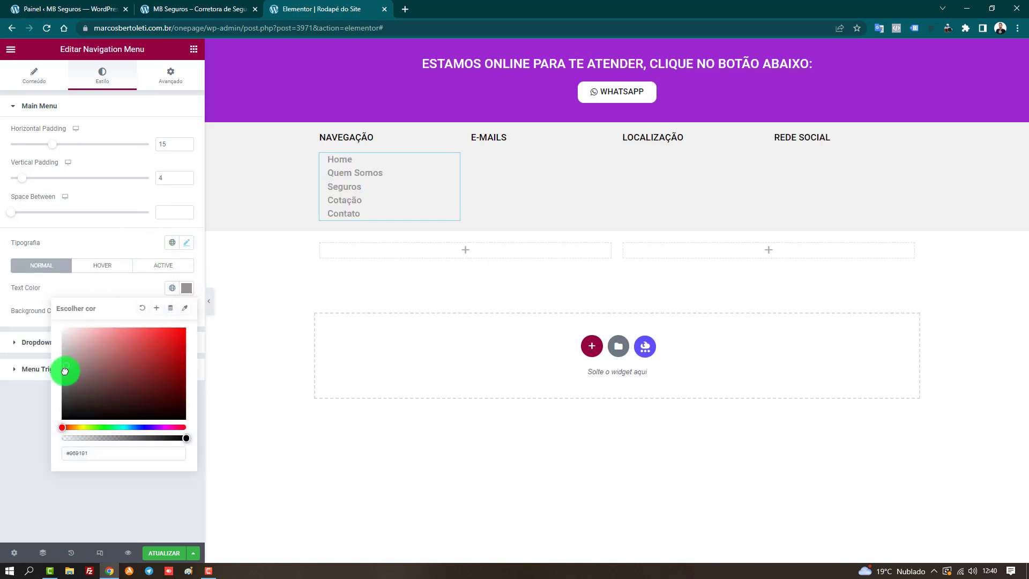
left_click_drag(65, 371, 62, 387)
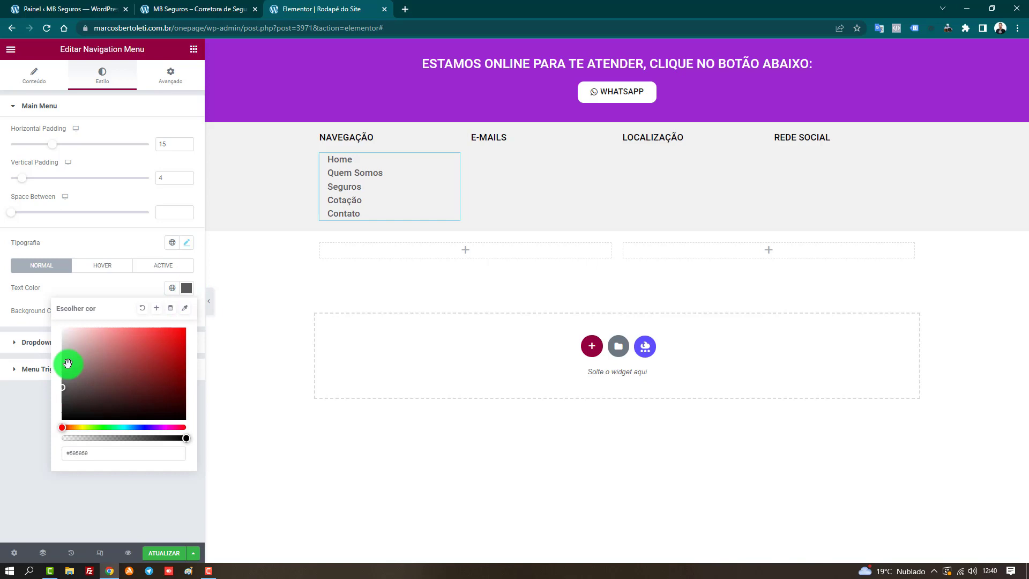
left_click(92, 245)
Set the footer navigation menu's text transformation to Maiúsculas and reduce its font size slightly
left_click(184, 245)
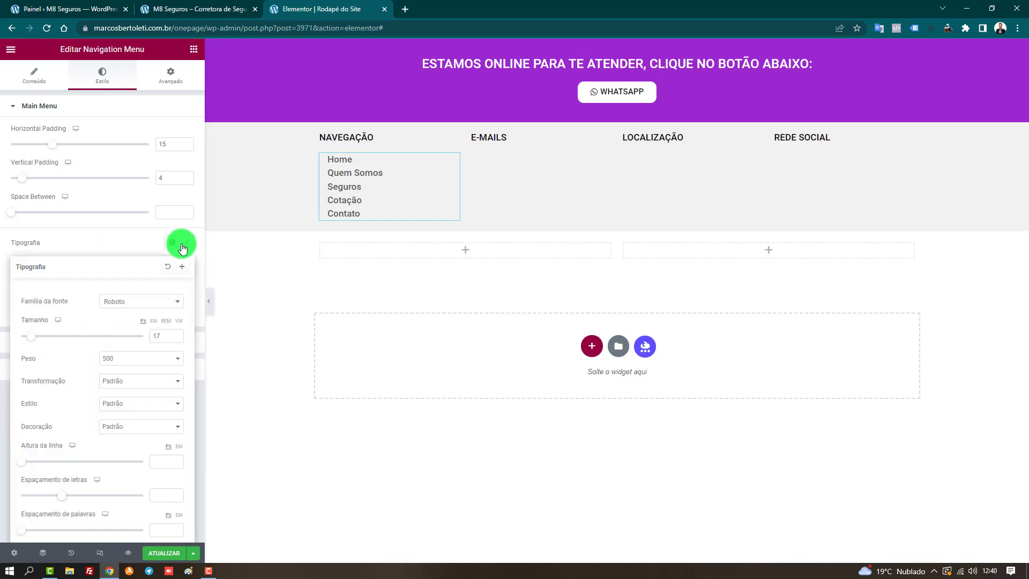
left_click(142, 379)
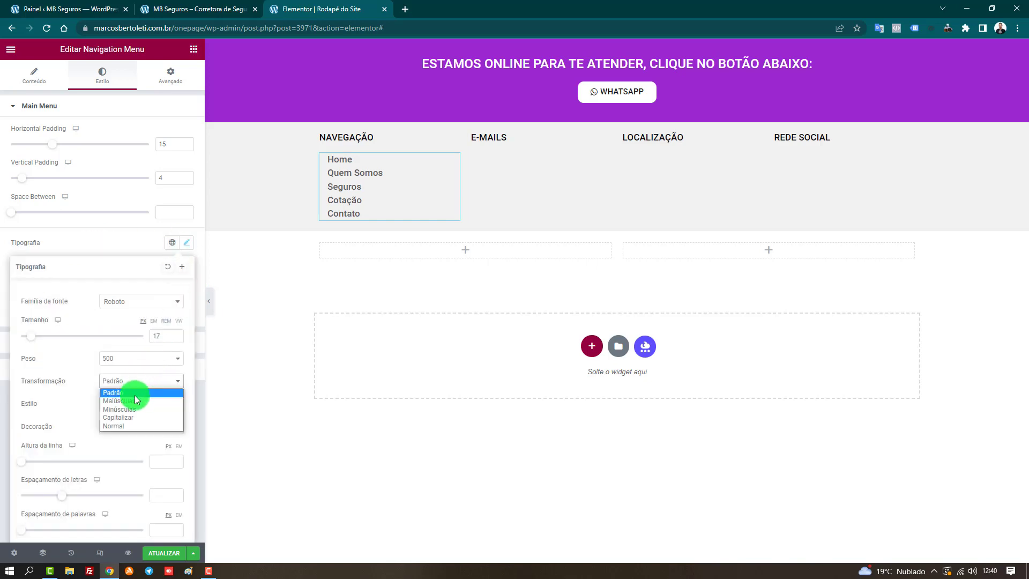
left_click(124, 401)
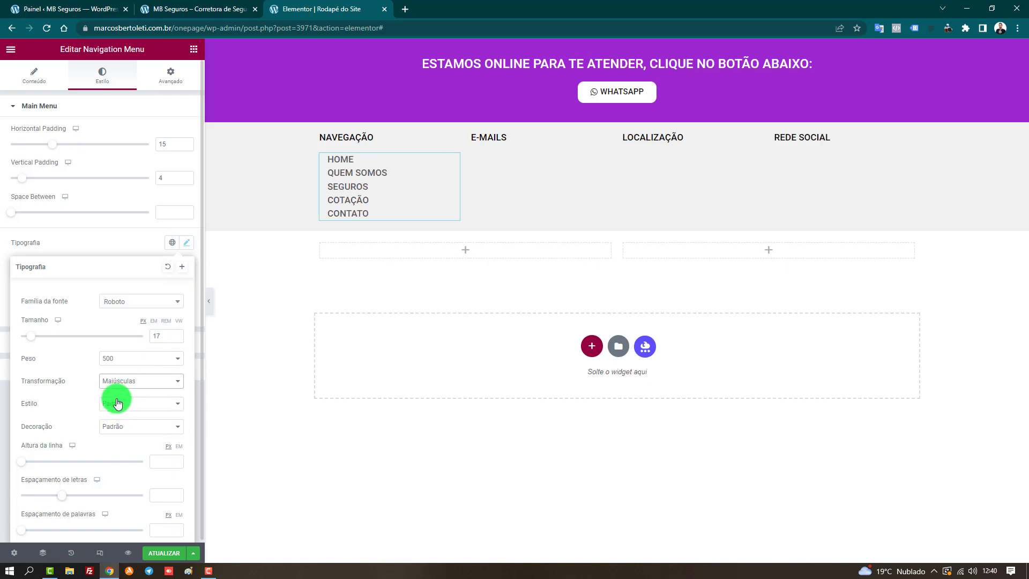
left_click(167, 337)
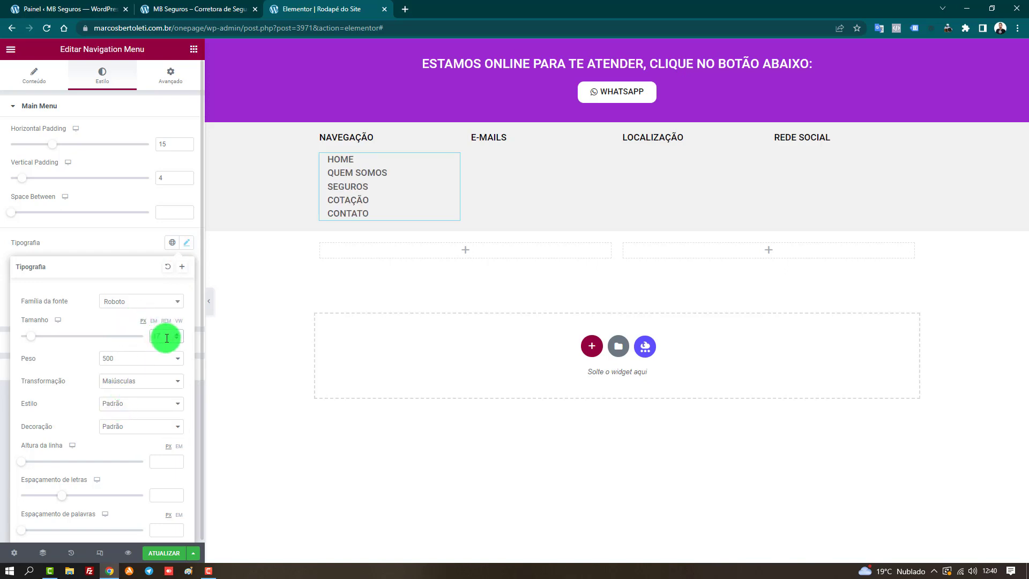
left_click(133, 233)
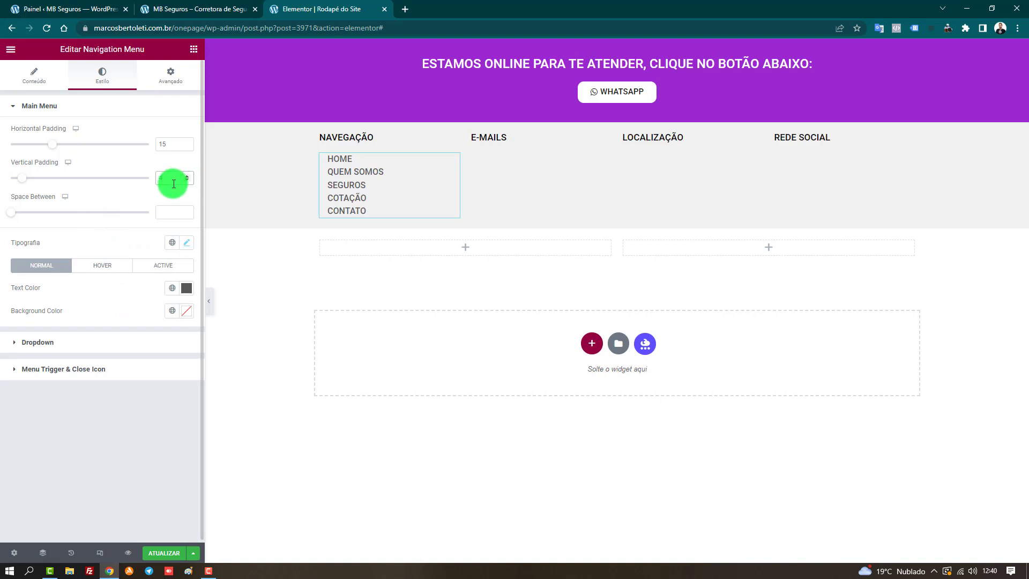
Set the footer navigation menu's vertical padding to 5 and its space between items to 0
scroll(173, 185, "up", 2)
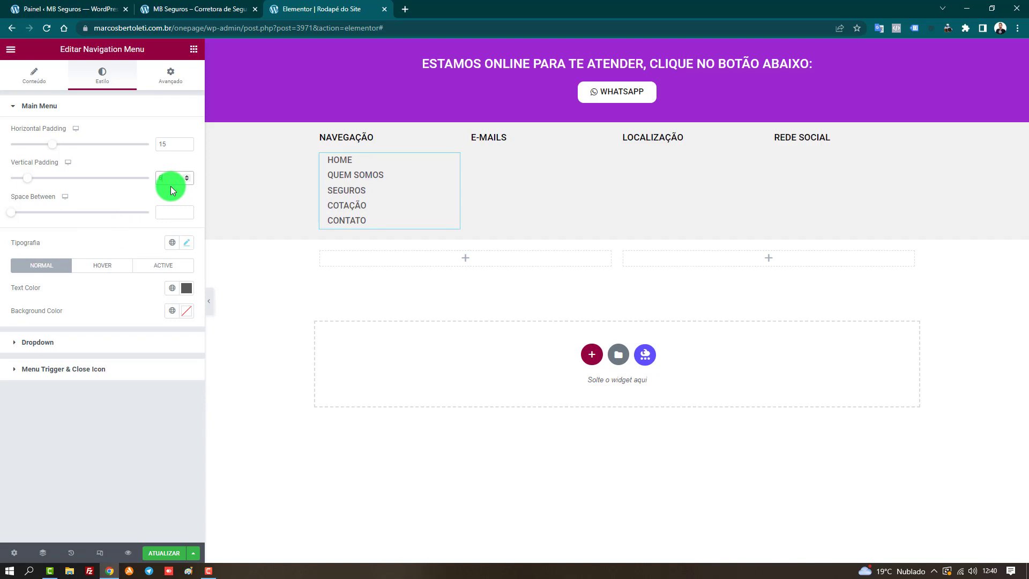
scroll(170, 186, "down", 1)
left_click(170, 210)
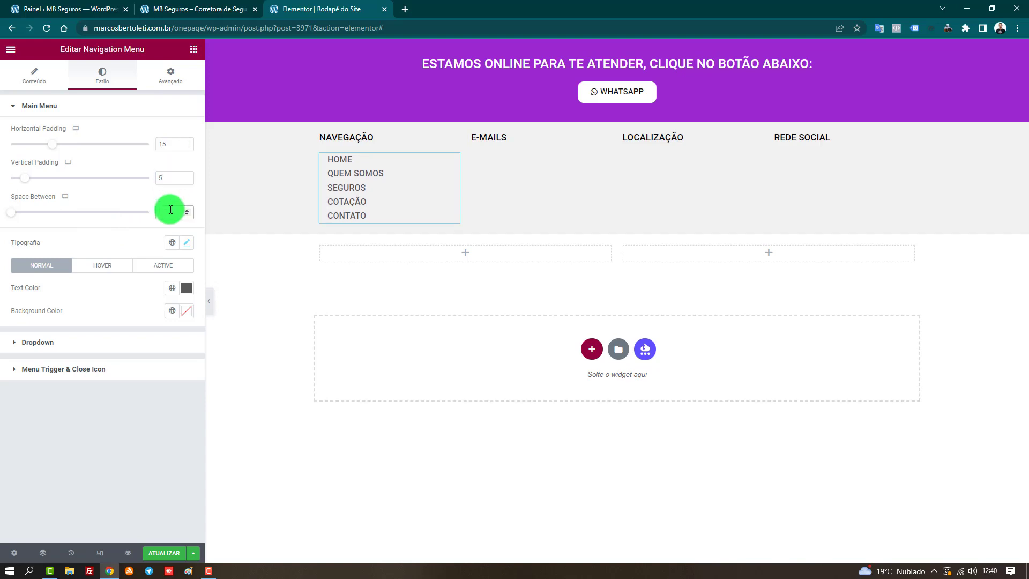
scroll(170, 209, "up", 4)
scroll(170, 209, "down", 4)
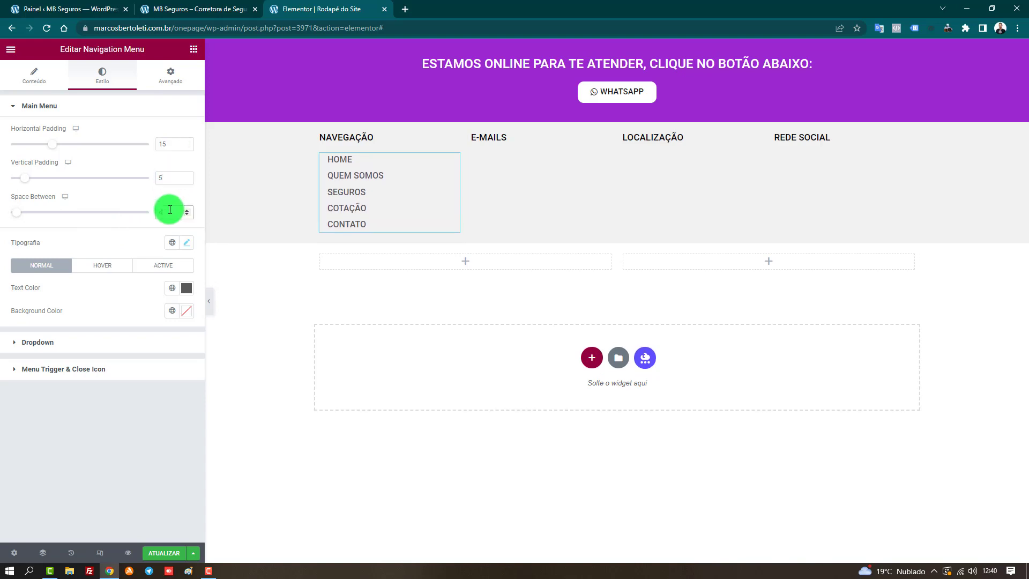
Set the footer navigation menu's horizontal padding to 0 to align its items with the NAVEGAÇÃO heading
left_click(173, 145)
key("BackSpace")
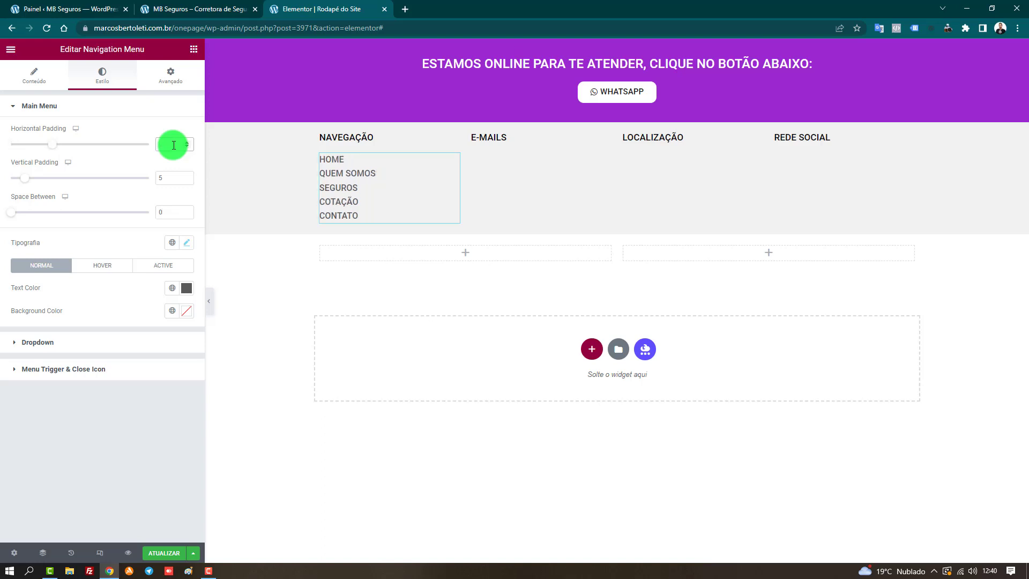
type("0")
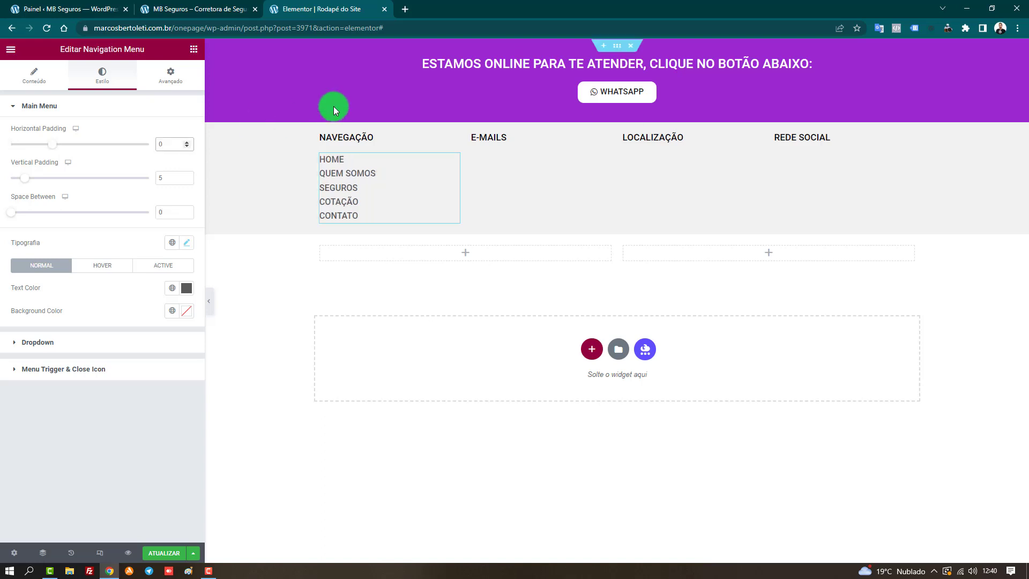
Save the footer template and reload the live MB Seguros home page to check the navigation menu
left_click(179, 554)
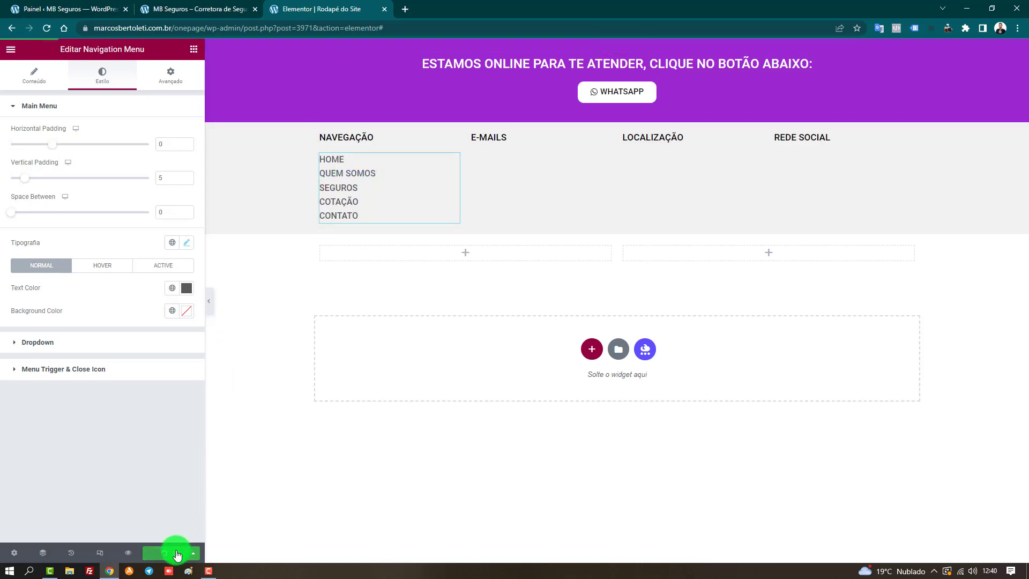
left_click(217, 6)
key("F5")
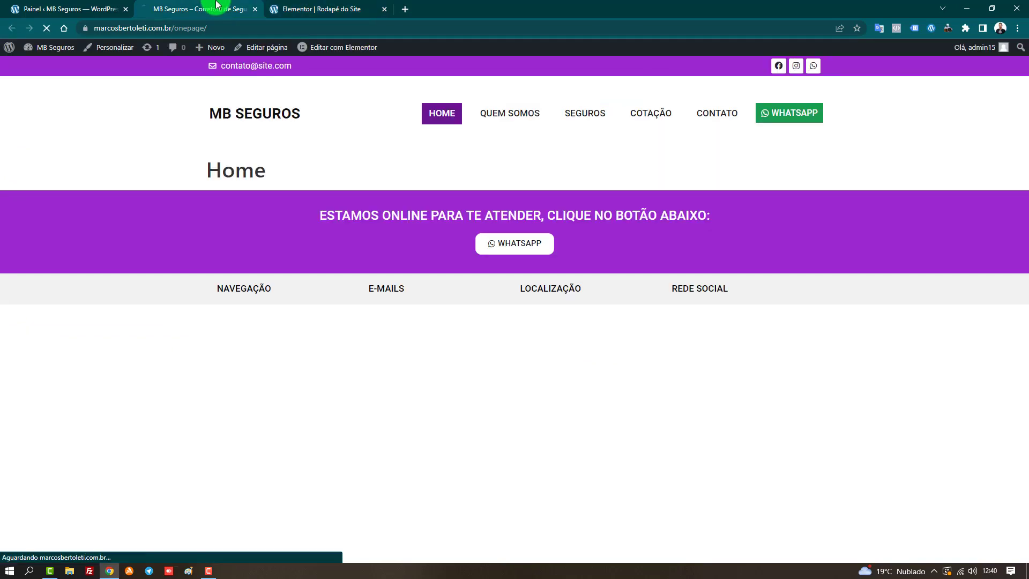